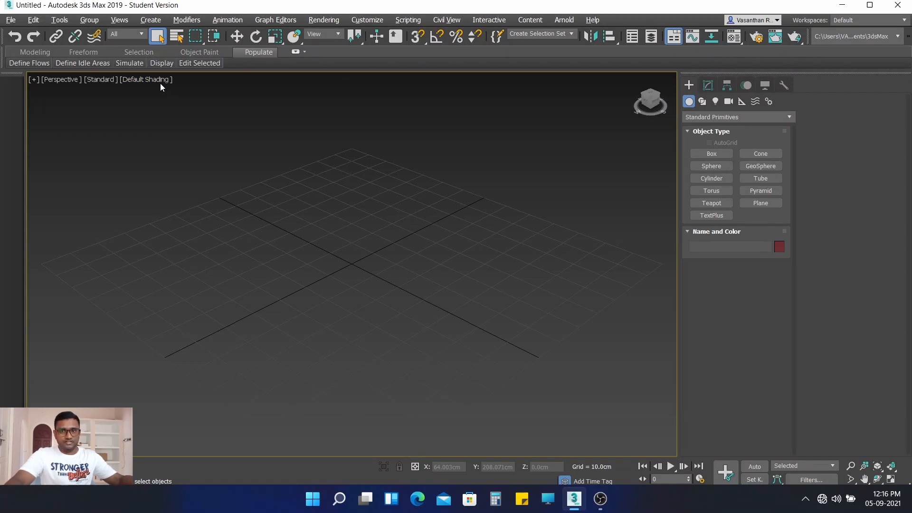
Start a new scene and reset the program to its defaults, discarding the unsaved changes.
{"action": "left_click", "coordinate": [13, 21]}
{"action": "mouse_move", "coordinate": [23, 39]}
{"action": "left_click", "coordinate": [135, 45]}
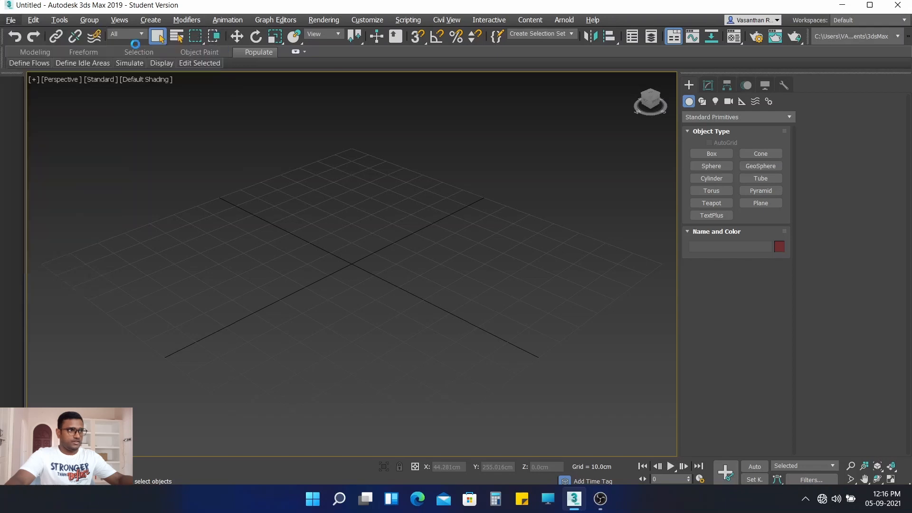
{"action": "left_click", "coordinate": [456, 269]}
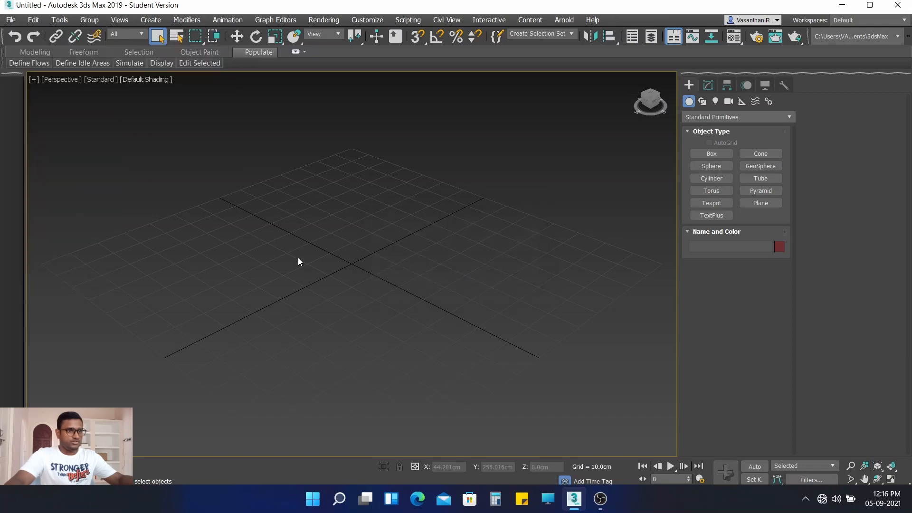
{"action": "left_click", "coordinate": [10, 20]}
{"action": "left_click", "coordinate": [19, 55]}
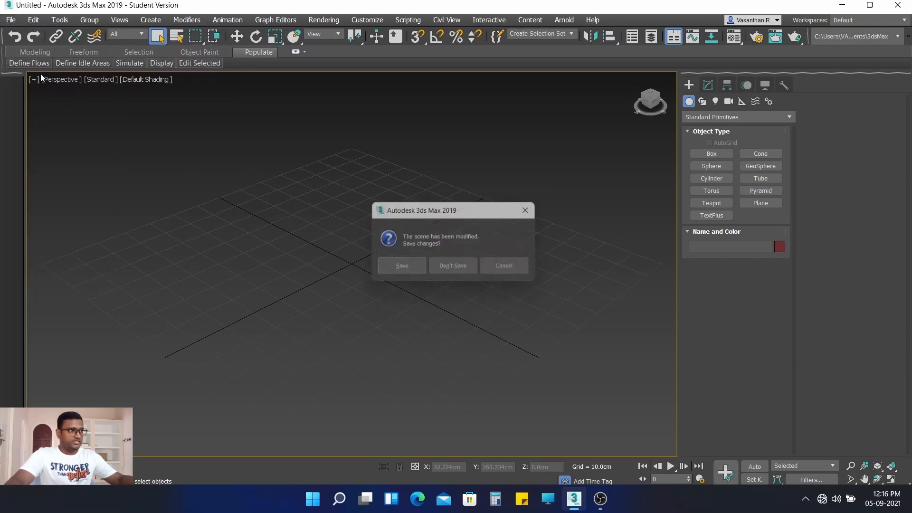
{"action": "left_click", "coordinate": [453, 269]}
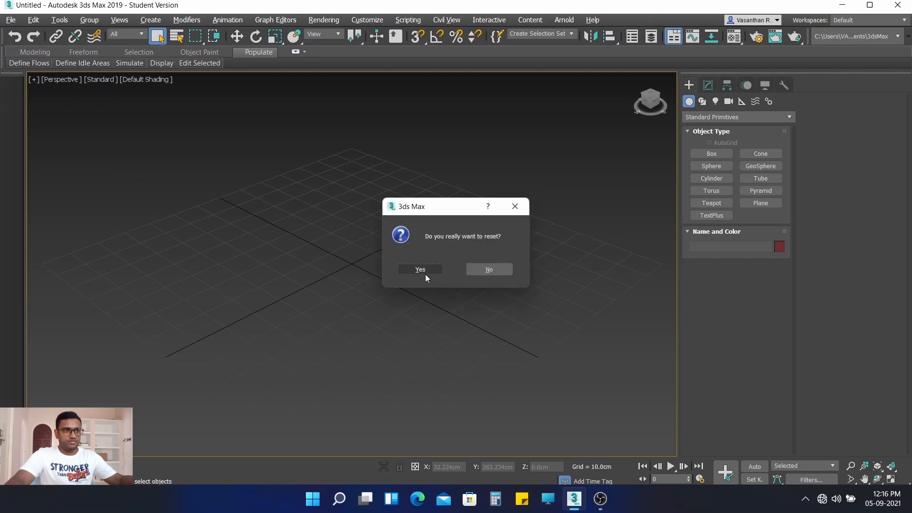
{"action": "left_click", "coordinate": [412, 270]}
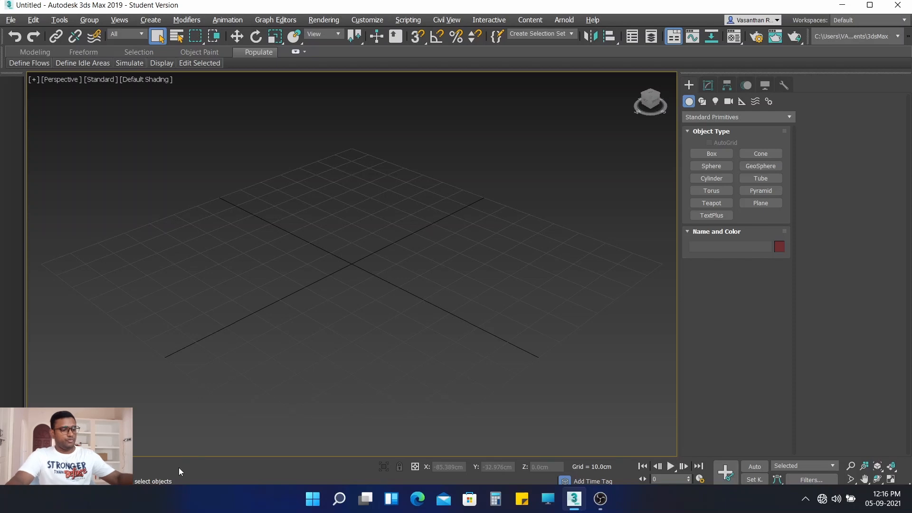
Switch to the four-viewport layout and create a sphere about 22.5 cm in radius at the grid centre in the top view.
{"action": "key", "text": "alt+w"}
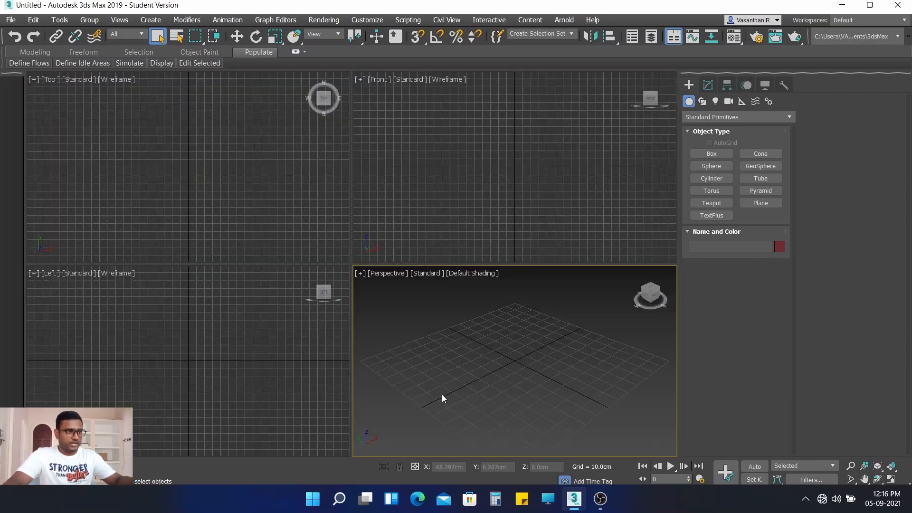
{"action": "left_click", "coordinate": [706, 166]}
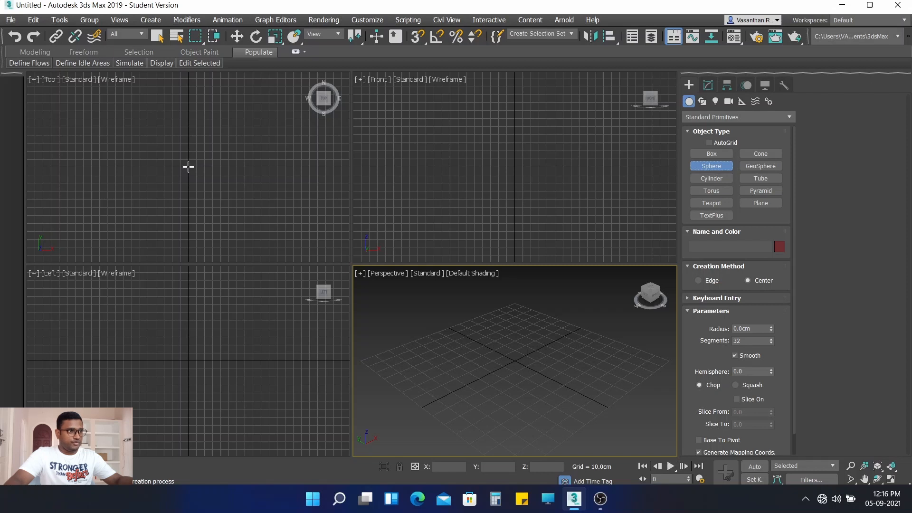
{"action": "left_click_drag", "start_coordinate": [189, 167], "coordinate": [201, 181]}
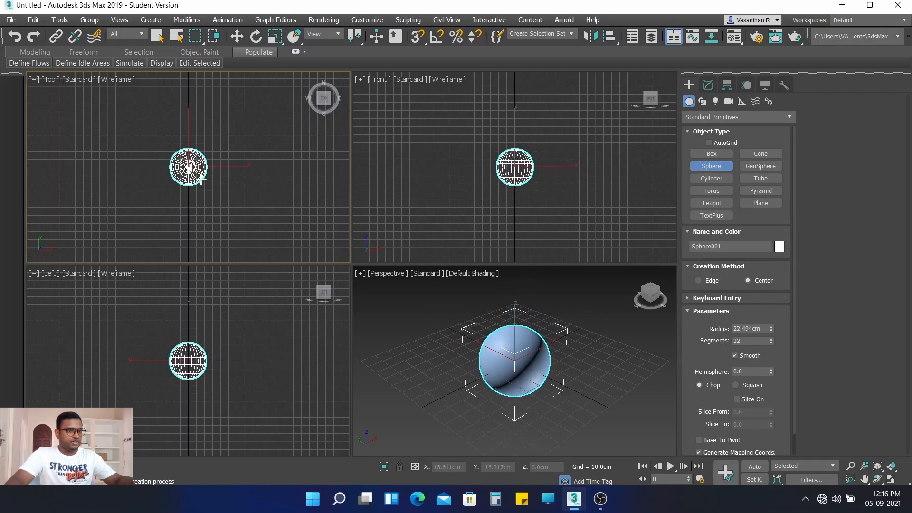
Set the sphere's absolute world Y position to 0 cm.
{"action": "right_click", "coordinate": [237, 38]}
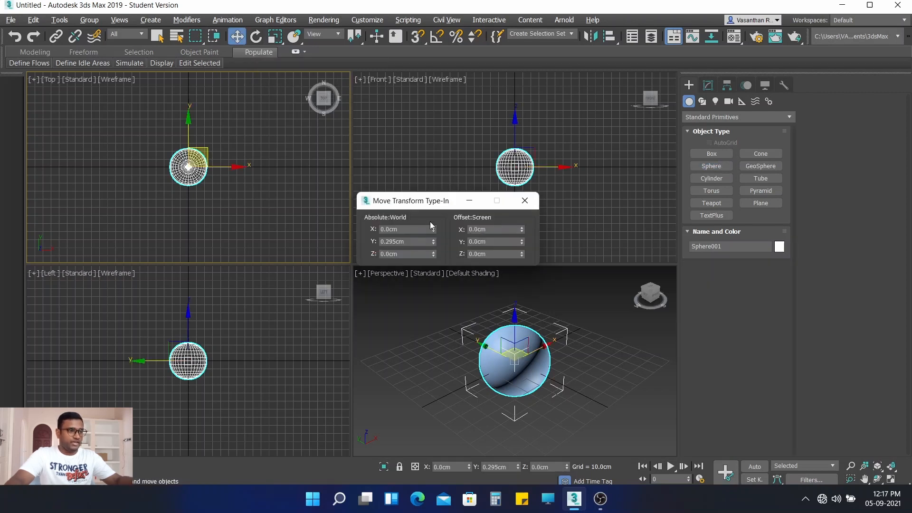
{"action": "left_click_drag", "start_coordinate": [421, 241], "coordinate": [321, 241]}
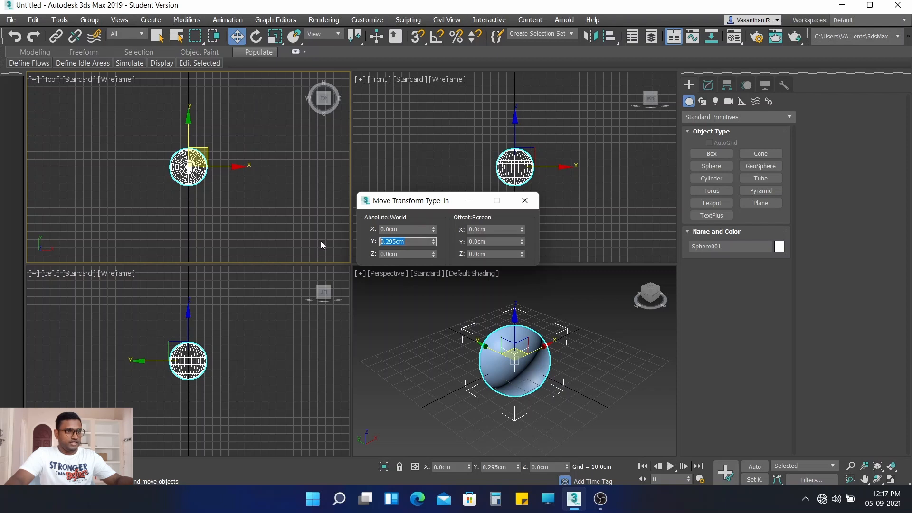
{"action": "type", "text": "0"}
{"action": "key", "text": "Return"}
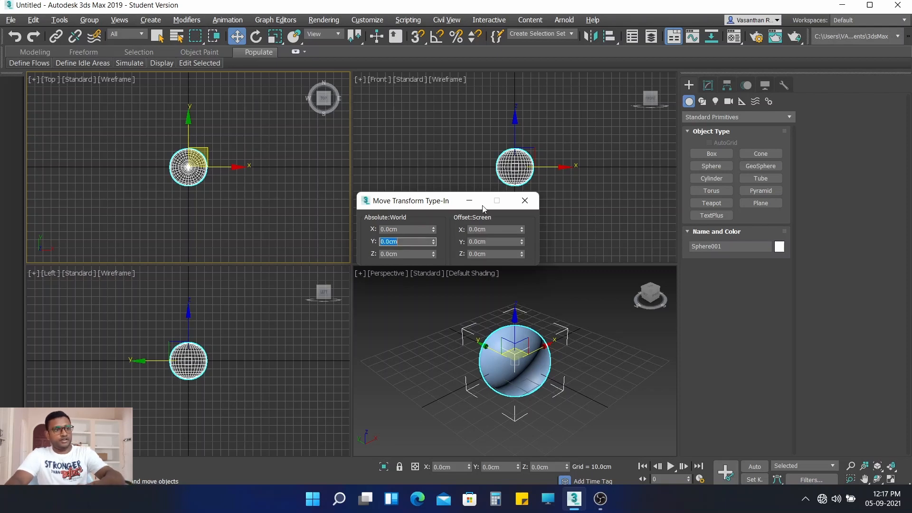
{"action": "left_click", "coordinate": [524, 200]}
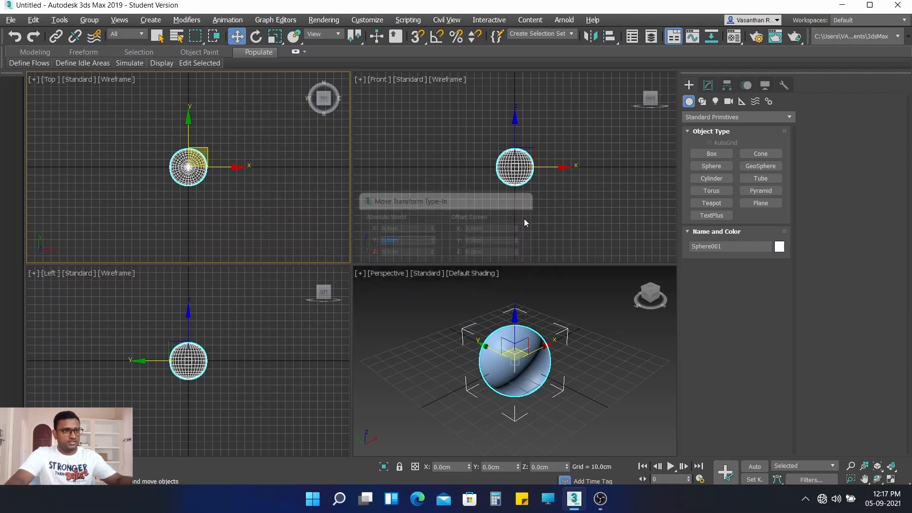
Display edged faces in the perspective viewport.
{"action": "right_click", "coordinate": [472, 273]}
{"action": "left_click", "coordinate": [471, 274]}
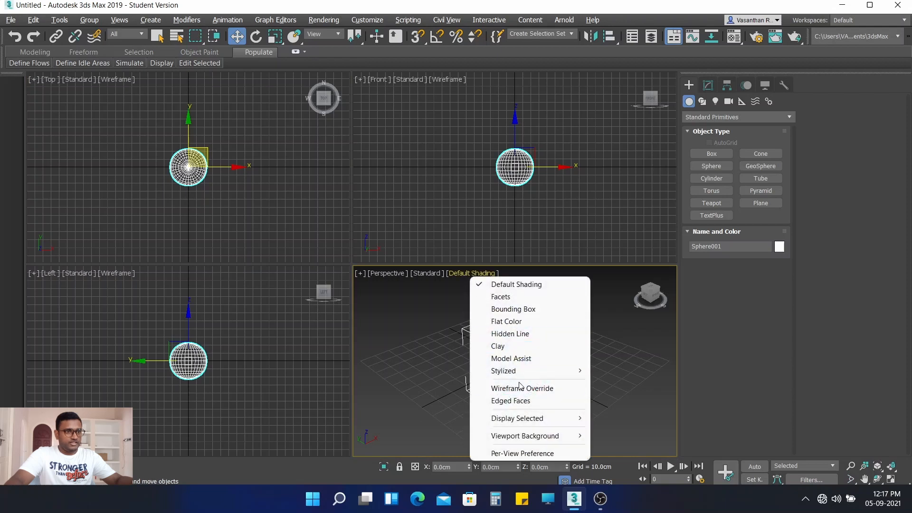
{"action": "left_click", "coordinate": [519, 402]}
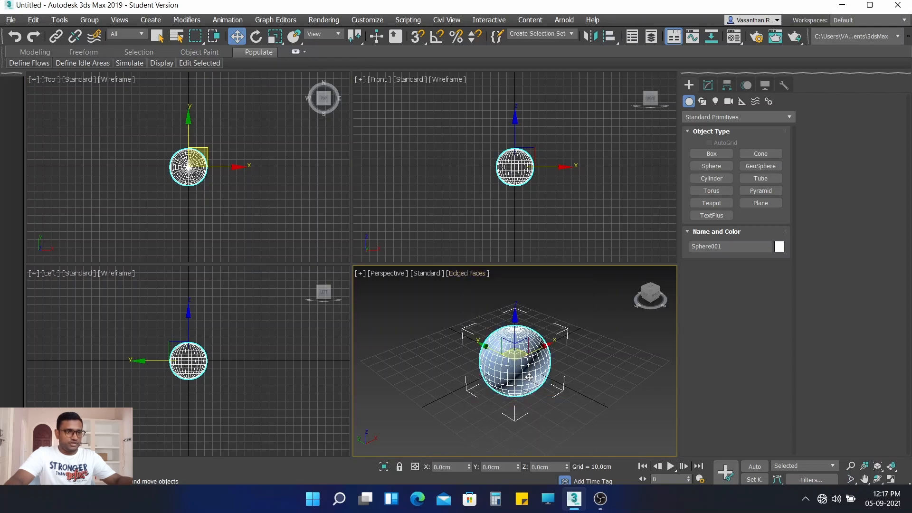
{"action": "scroll", "coordinate": [508, 356], "scroll_direction": "up", "scroll_amount": 1}
{"action": "scroll", "coordinate": [187, 174], "scroll_direction": "up", "scroll_amount": 3}
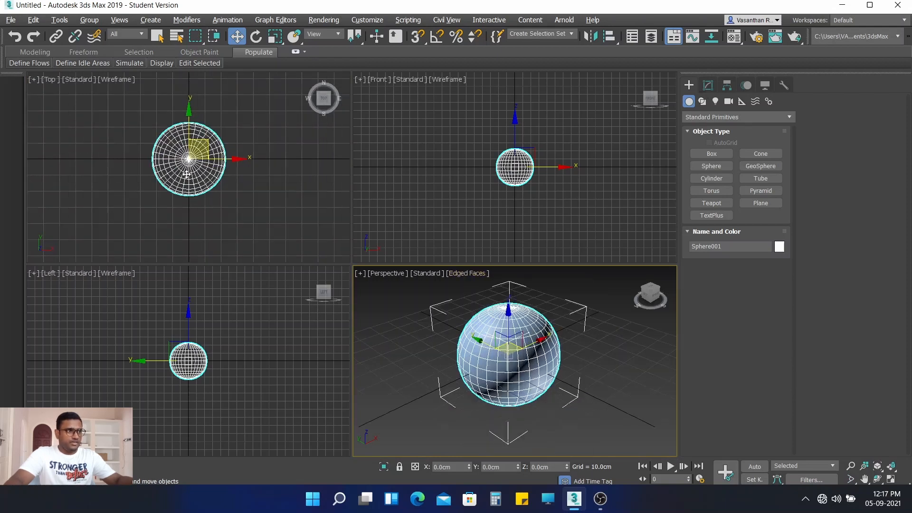
Set the sphere's radius to 6 cm and its segments to 62.
{"action": "left_click", "coordinate": [709, 87]}
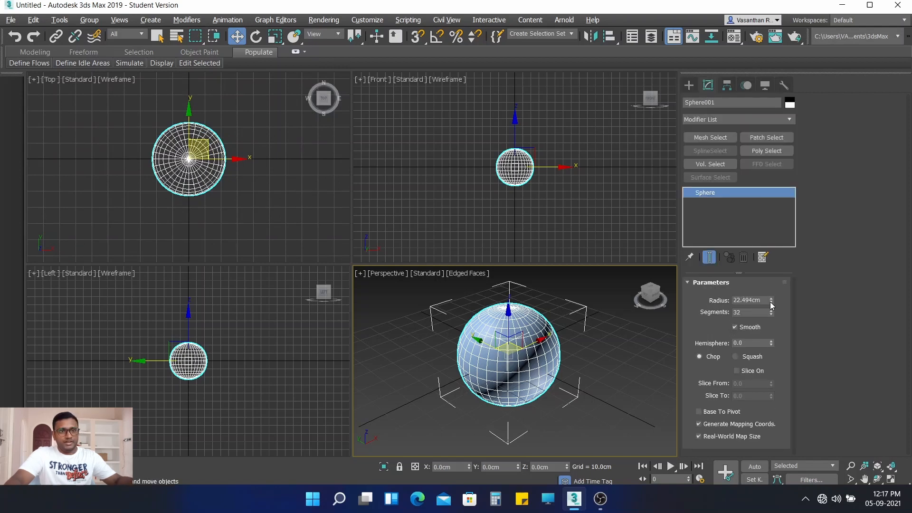
{"action": "double_click", "coordinate": [763, 300]}
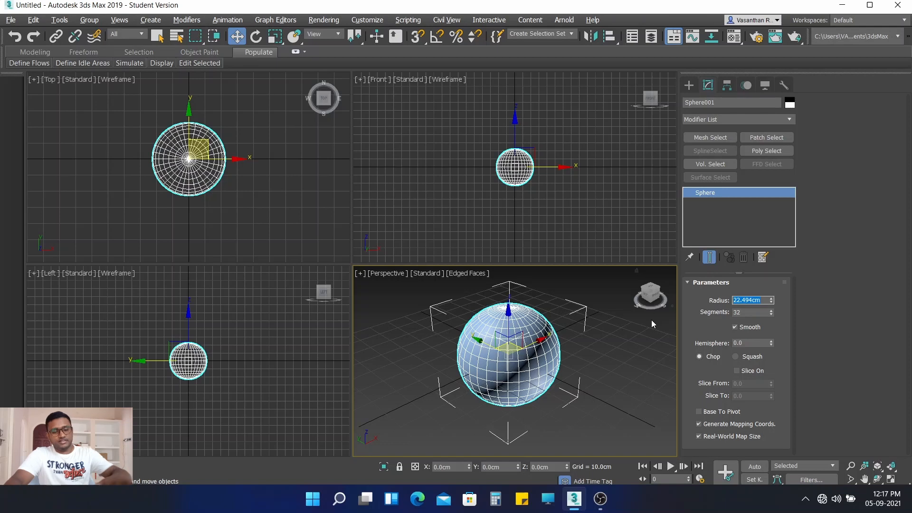
{"action": "type", "text": "6"}
{"action": "key", "text": "Return"}
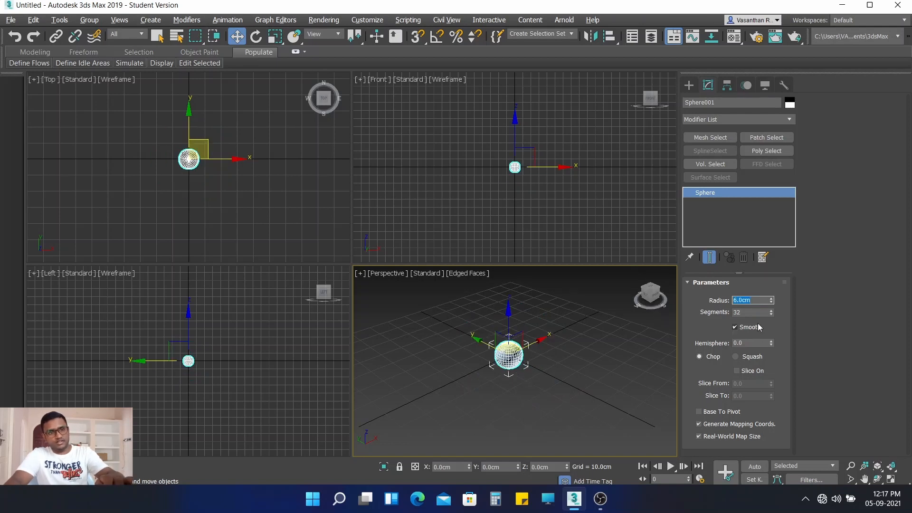
{"action": "double_click", "coordinate": [749, 312]}
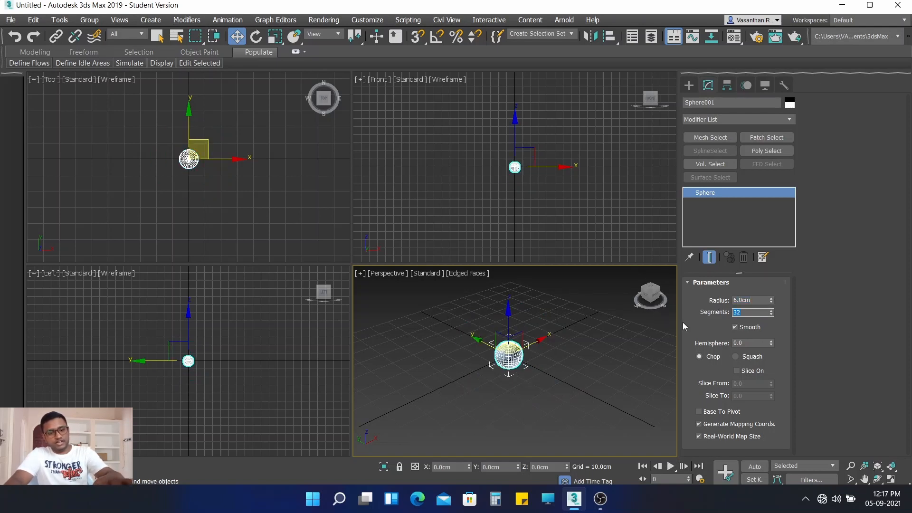
{"action": "type", "text": "62"}
{"action": "key", "text": "Return"}
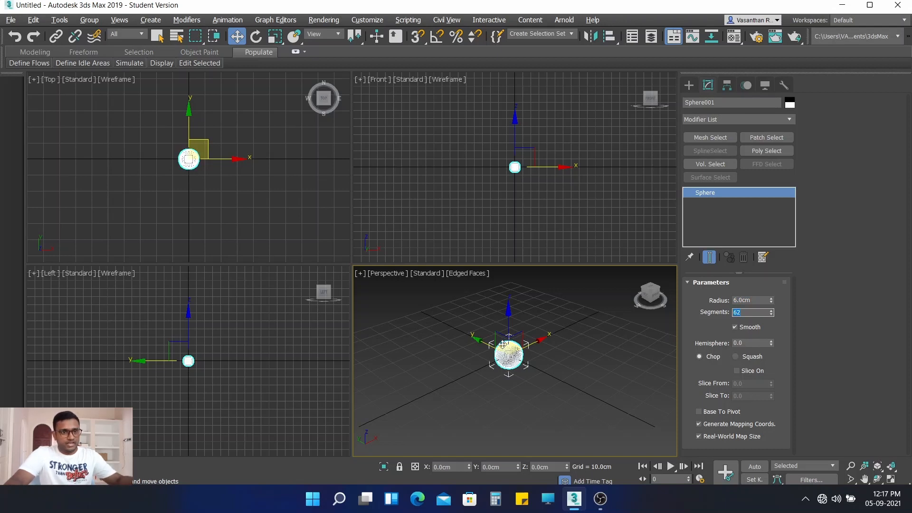
Examine the sphere's mesh up close in the front, top, left and perspective views.
{"action": "scroll", "coordinate": [519, 175], "scroll_direction": "up", "scroll_amount": 5}
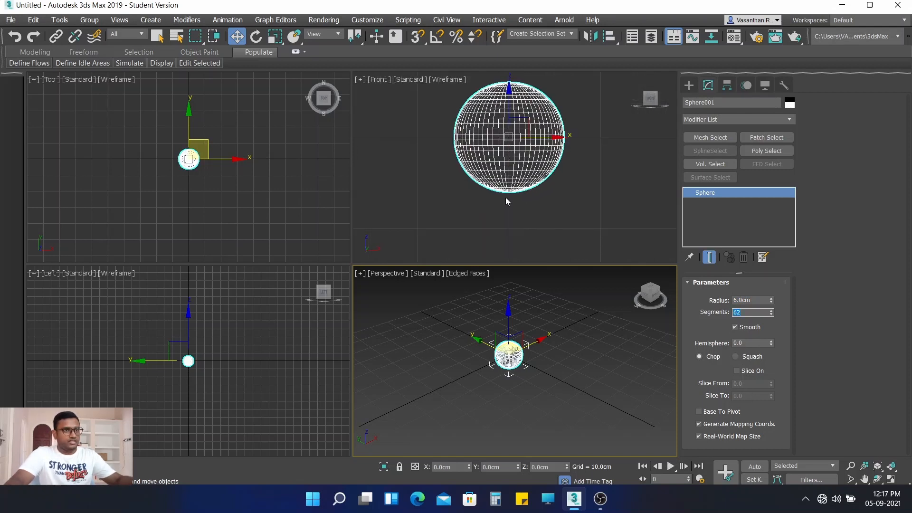
{"action": "middle_click_drag", "start_coordinate": [506, 222], "coordinate": [507, 240]}
{"action": "scroll", "coordinate": [203, 167], "scroll_direction": "up", "scroll_amount": 8}
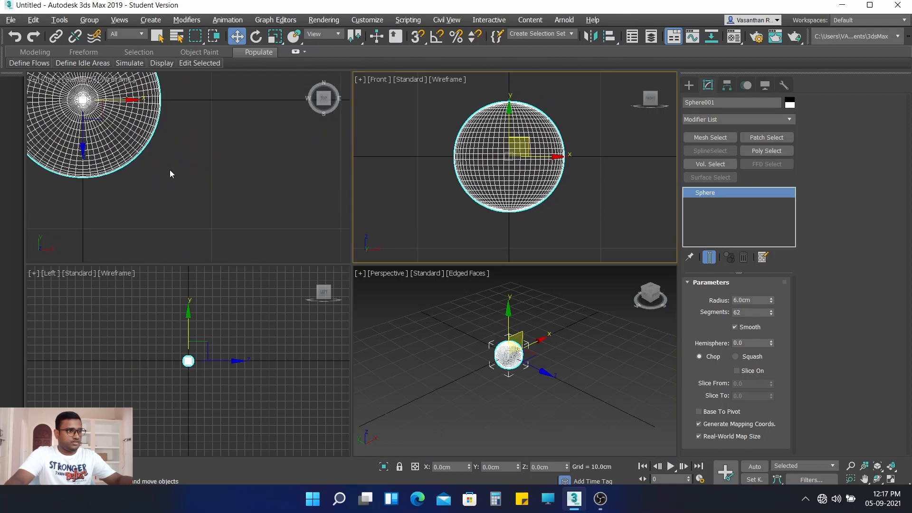
{"action": "middle_click_drag", "start_coordinate": [181, 174], "coordinate": [315, 222]}
{"action": "scroll", "coordinate": [212, 383], "scroll_direction": "up", "scroll_amount": 6}
{"action": "middle_click_drag", "start_coordinate": [195, 361], "coordinate": [298, 217]}
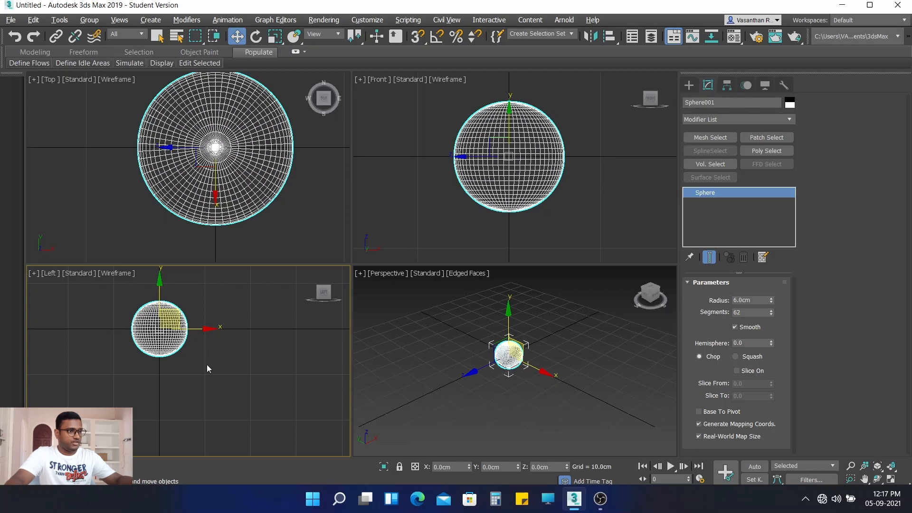
{"action": "scroll", "coordinate": [207, 369], "scroll_direction": "up", "scroll_amount": 5}
{"action": "middle_click_drag", "start_coordinate": [181, 349], "coordinate": [327, 428]}
{"action": "scroll", "coordinate": [534, 358], "scroll_direction": "up", "scroll_amount": 4}
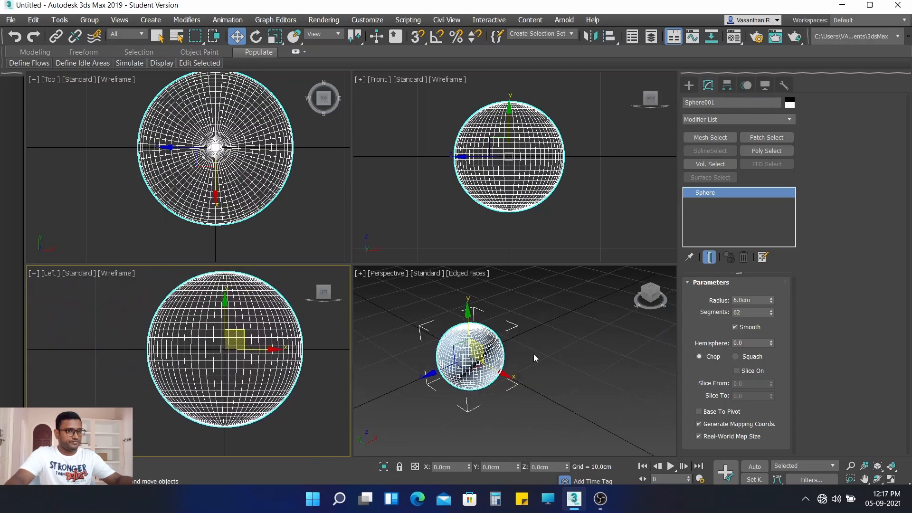
{"action": "scroll", "coordinate": [536, 354], "scroll_direction": "up", "scroll_amount": 3}
{"action": "middle_click_drag", "start_coordinate": [543, 344], "coordinate": [615, 327]}
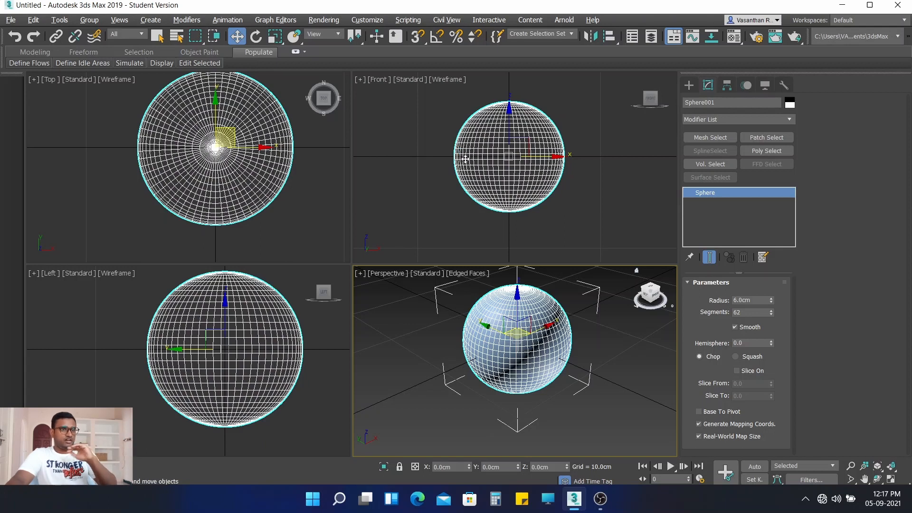
Set the sphere's hemisphere value to 0.5 and flip it 180 degrees about the X axis using angle snap.
{"action": "left_click", "coordinate": [753, 342]}
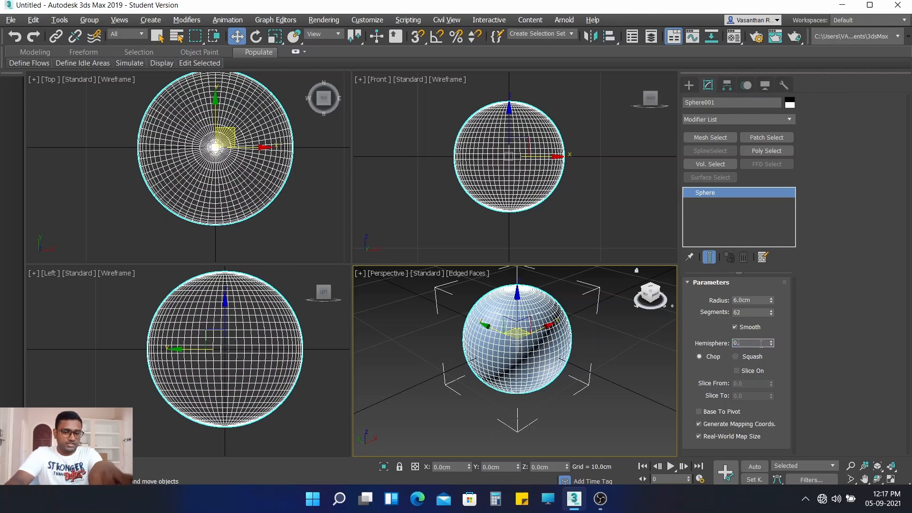
{"action": "key", "text": "Return"}
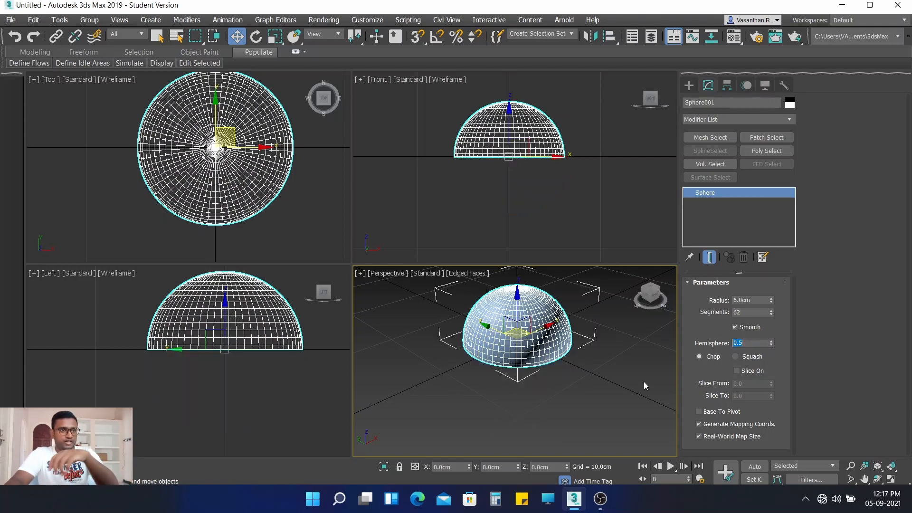
{"action": "left_click", "coordinate": [255, 37]}
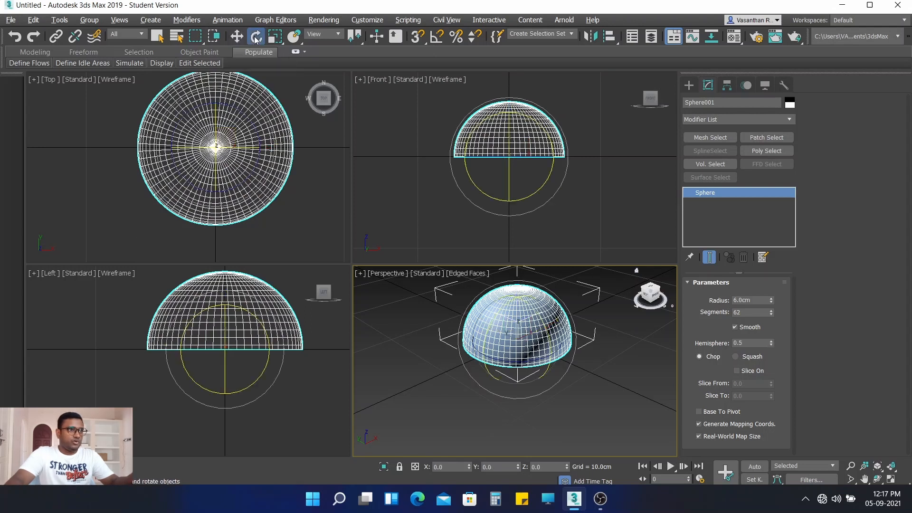
{"action": "left_click", "coordinate": [436, 37]}
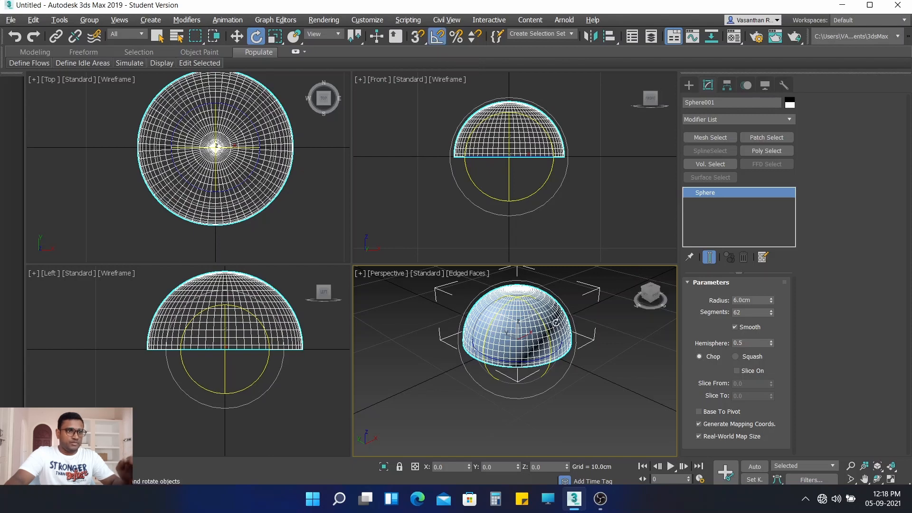
{"action": "left_click_drag", "start_coordinate": [540, 319], "coordinate": [563, 403]}
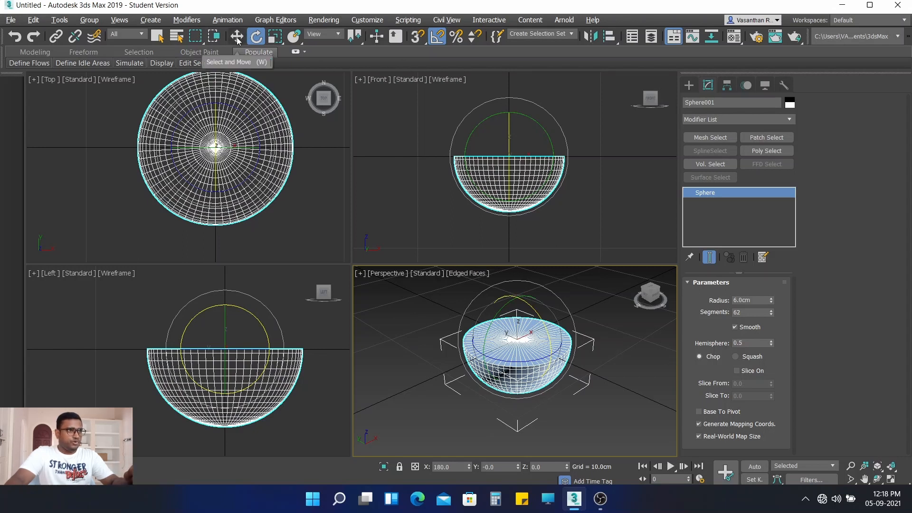
{"action": "left_click", "coordinate": [437, 38]}
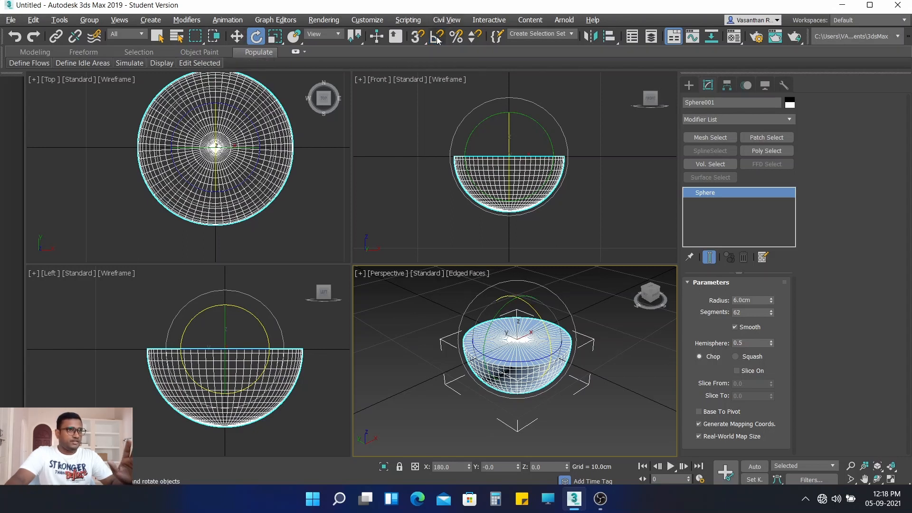
Move the upturned half sphere straight up about 6.7 cm along the world Z axis in the front view.
{"action": "left_click", "coordinate": [237, 38]}
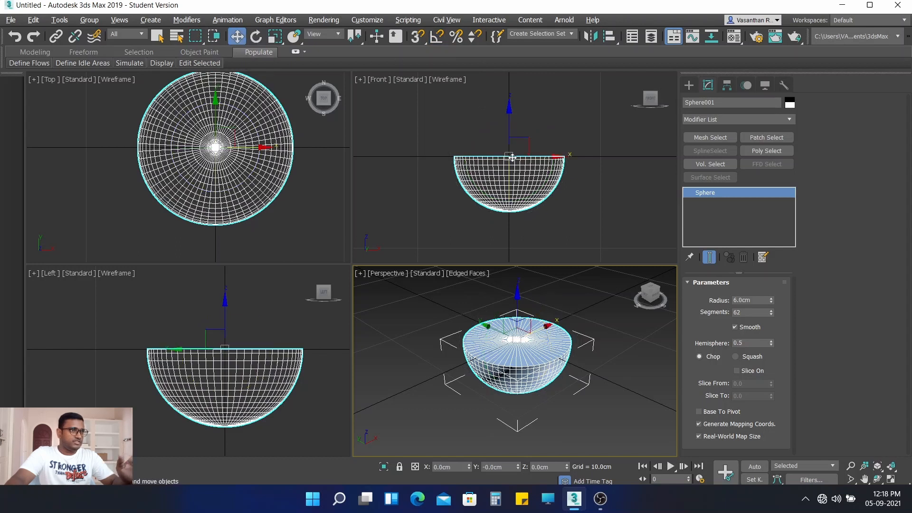
{"action": "left_click_drag", "start_coordinate": [510, 114], "coordinate": [506, 49]}
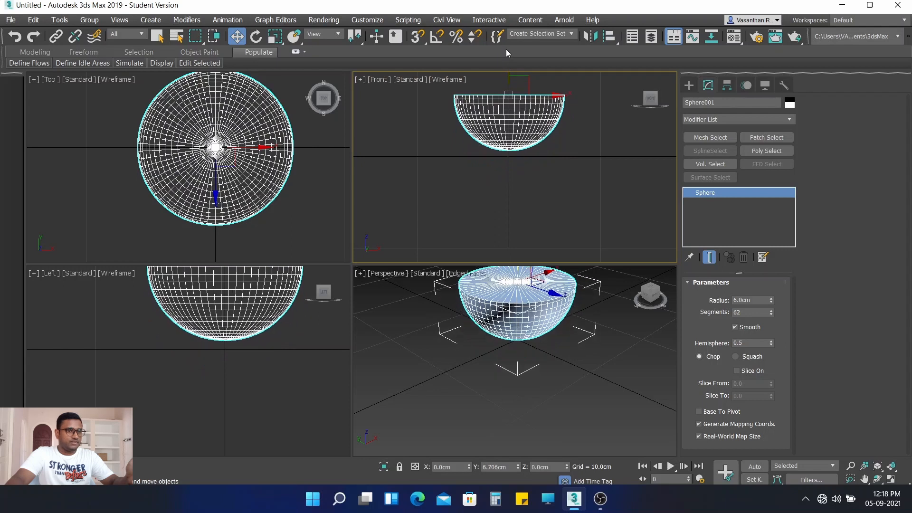
{"action": "scroll", "coordinate": [517, 134], "scroll_direction": "up", "scroll_amount": 4}
{"action": "middle_click_drag", "start_coordinate": [517, 167], "coordinate": [517, 233]}
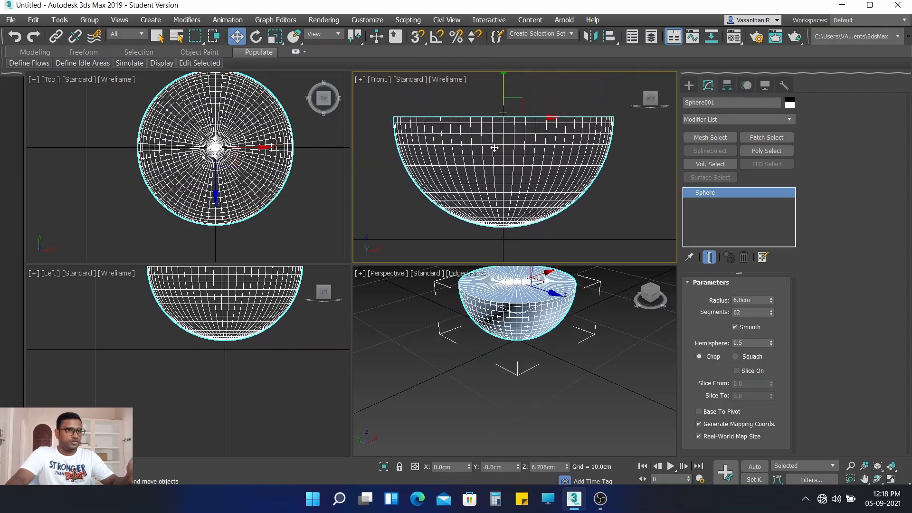
{"action": "scroll", "coordinate": [501, 86], "scroll_direction": "down", "scroll_amount": 4}
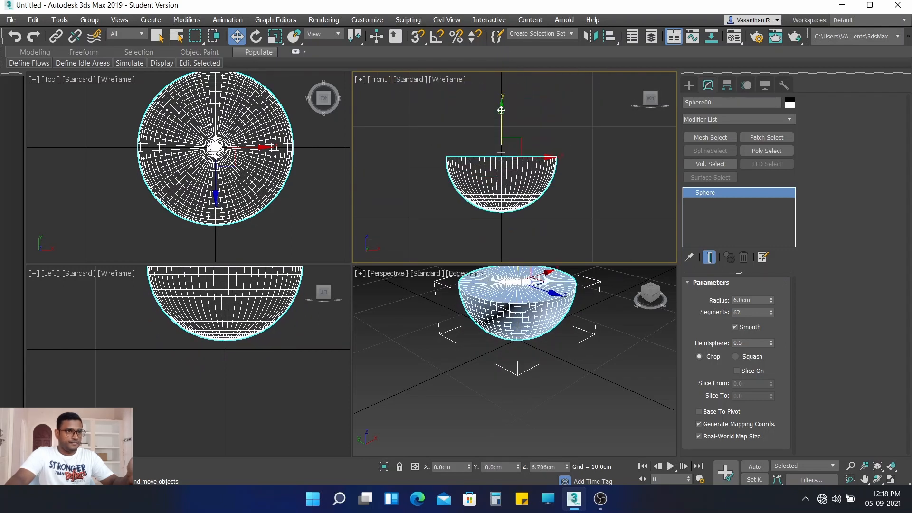
Lower the half sphere in the front view to a Z position of about 6.17 cm.
{"action": "left_click_drag", "start_coordinate": [501, 111], "coordinate": [500, 131]}
{"action": "scroll", "coordinate": [501, 119], "scroll_direction": "up", "scroll_amount": 2}
{"action": "middle_click_drag", "start_coordinate": [513, 126], "coordinate": [516, 67]}
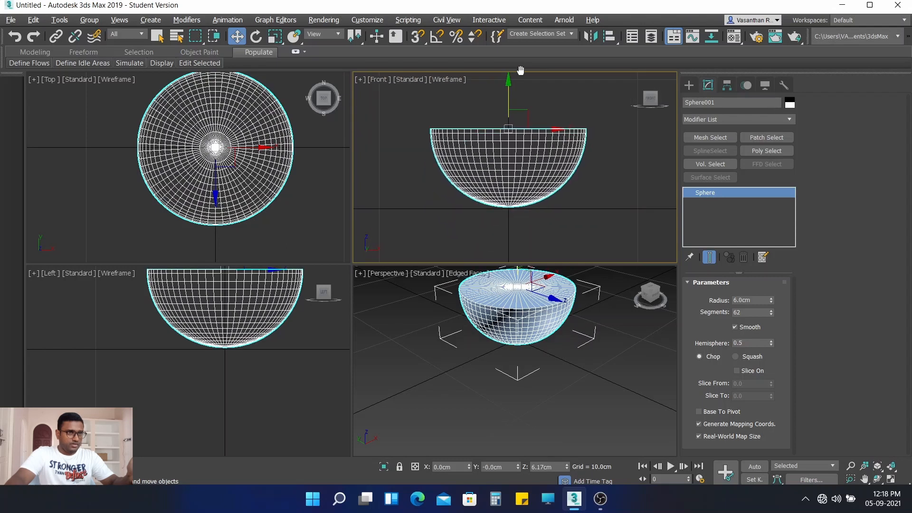
Convert the half sphere to an Editable Poly.
{"action": "scroll", "coordinate": [519, 219], "scroll_direction": "up", "scroll_amount": 2}
{"action": "scroll", "coordinate": [516, 364], "scroll_direction": "up", "scroll_amount": 3}
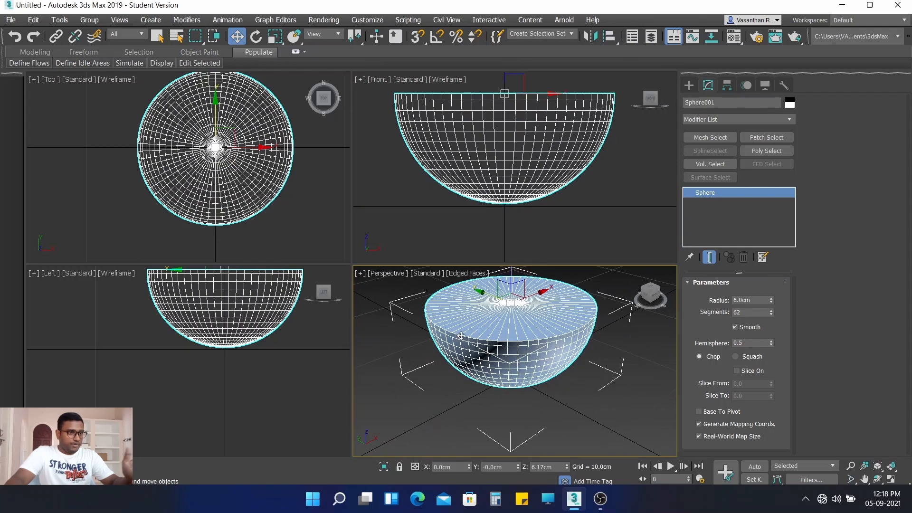
{"action": "right_click", "coordinate": [481, 328]}
{"action": "mouse_move", "coordinate": [503, 454]}
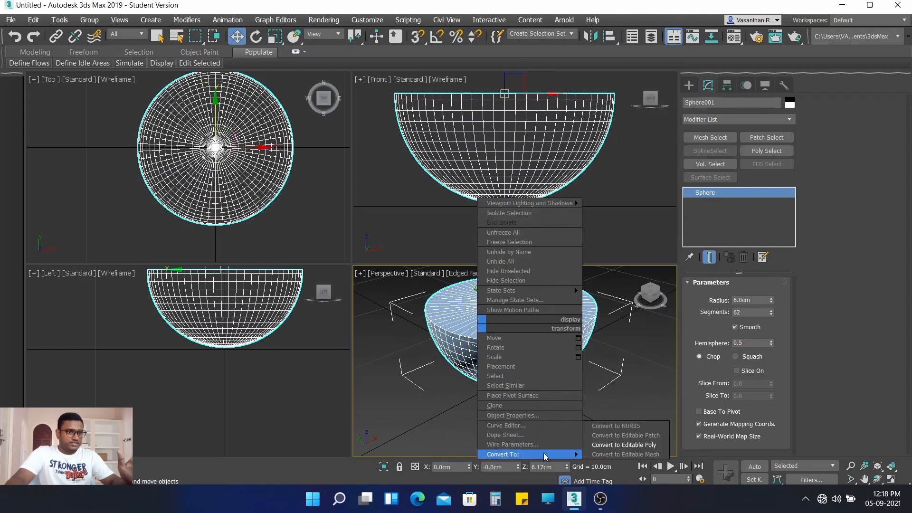
{"action": "left_click", "coordinate": [642, 446]}
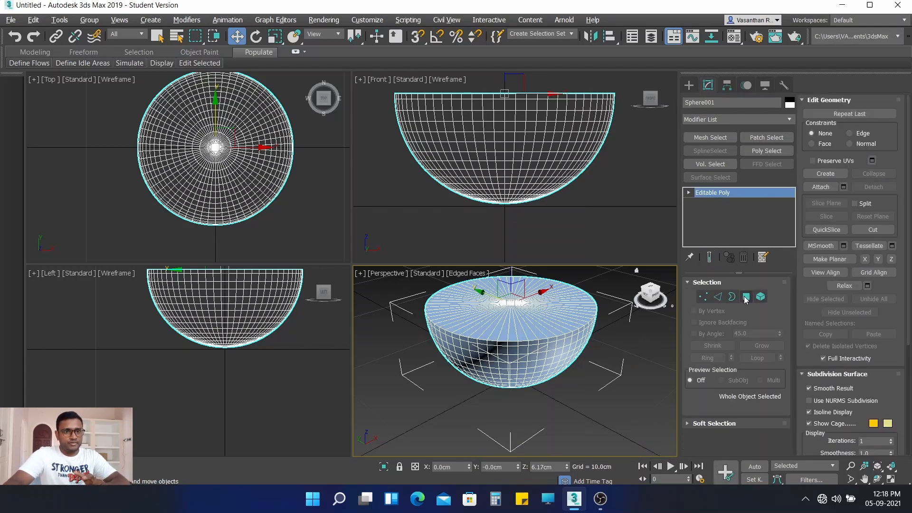
Select only the 62 polygons of the flat top cap, excluding the outer side faces, and delete them to open the bowl.
{"action": "left_click", "coordinate": [745, 297]}
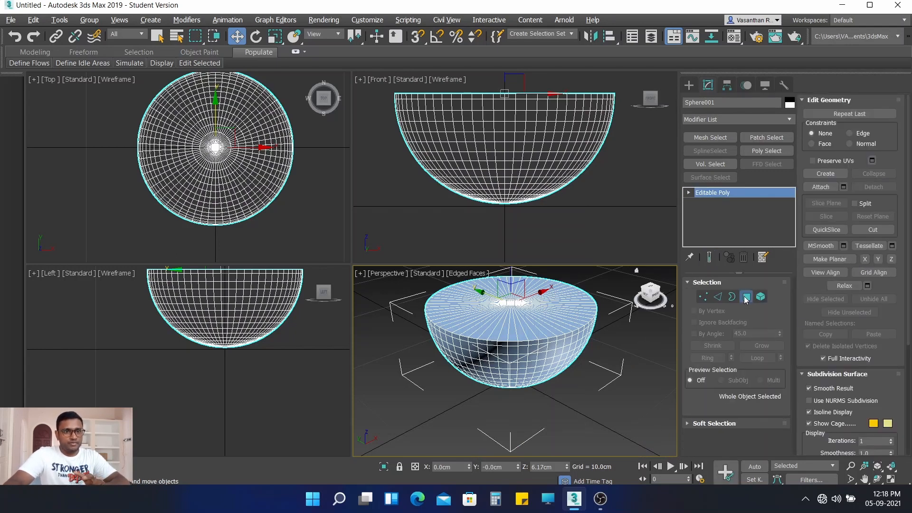
{"action": "left_click", "coordinate": [540, 321]}
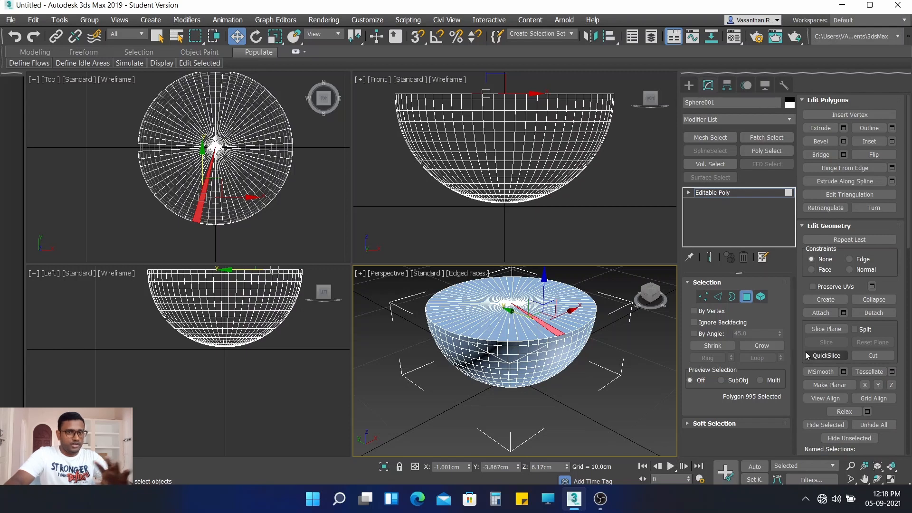
{"action": "left_click", "coordinate": [760, 345]}
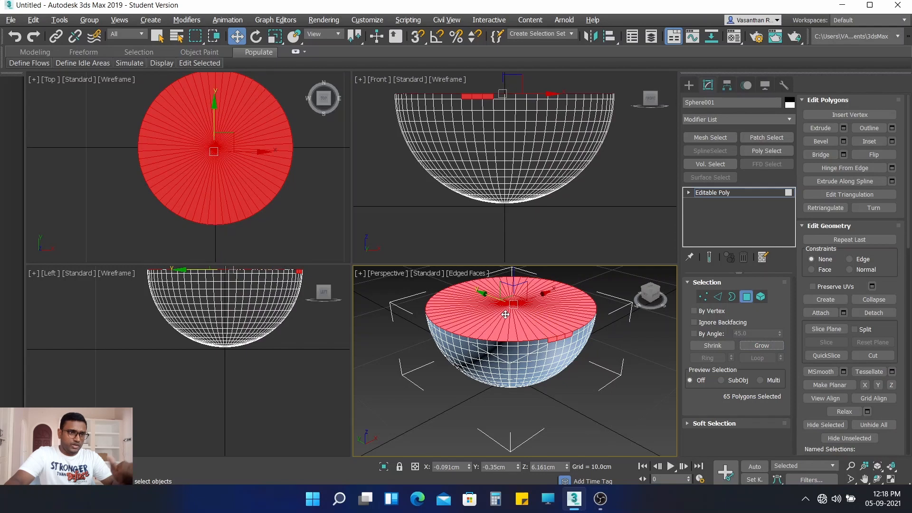
{"action": "scroll", "coordinate": [554, 342], "scroll_direction": "up", "scroll_amount": 5}
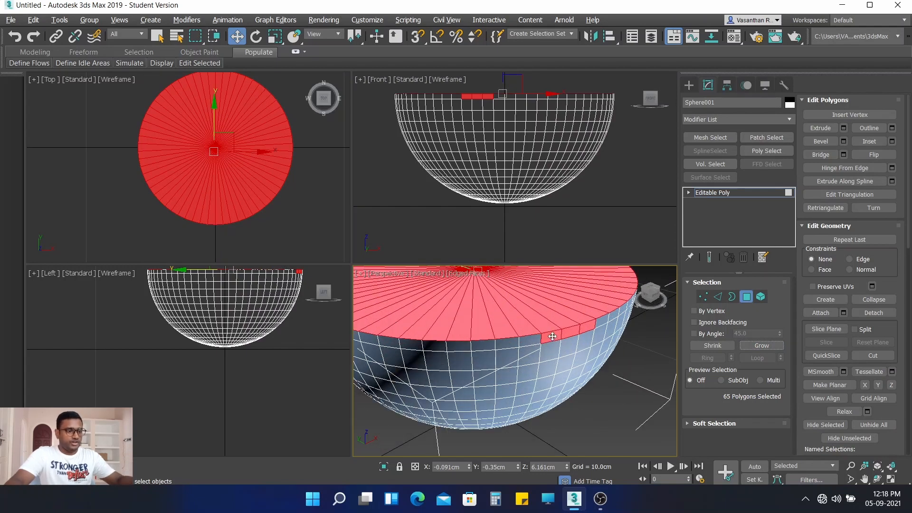
{"action": "middle_click_drag", "start_coordinate": [552, 336], "coordinate": [547, 354]}
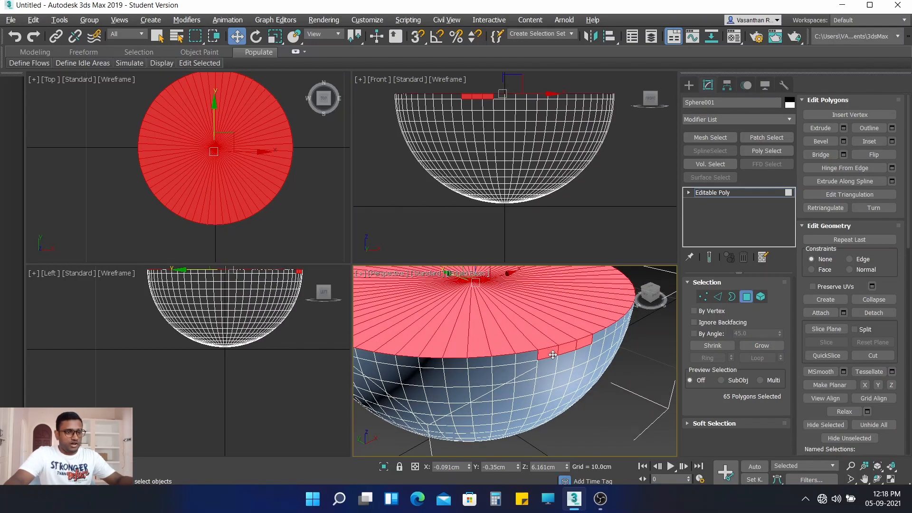
{"action": "left_click", "coordinate": [552, 354], "text": "alt"}
{"action": "left_click", "coordinate": [567, 350], "text": "alt"}
{"action": "left_click", "coordinate": [583, 346], "text": "alt"}
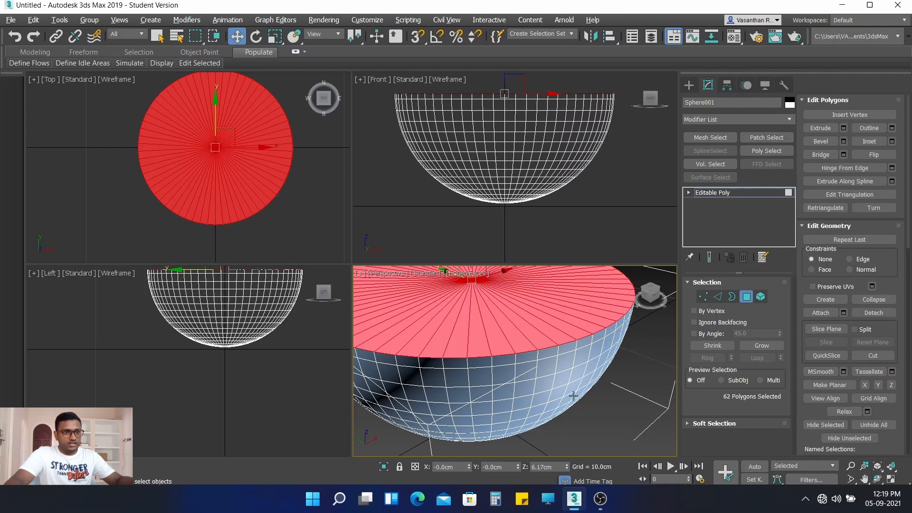
{"action": "scroll", "coordinate": [548, 370], "scroll_direction": "down", "scroll_amount": 4}
{"action": "middle_click_drag", "start_coordinate": [517, 358], "coordinate": [546, 373]}
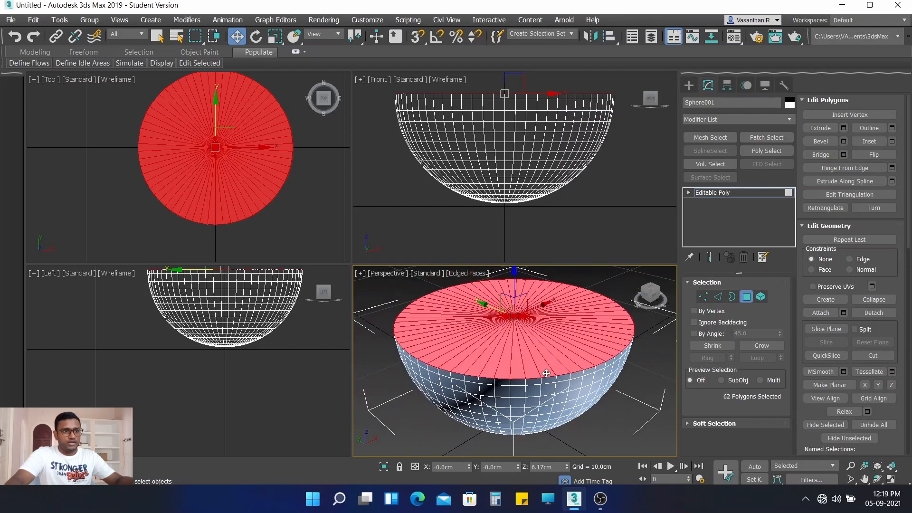
{"action": "key", "text": "Delete"}
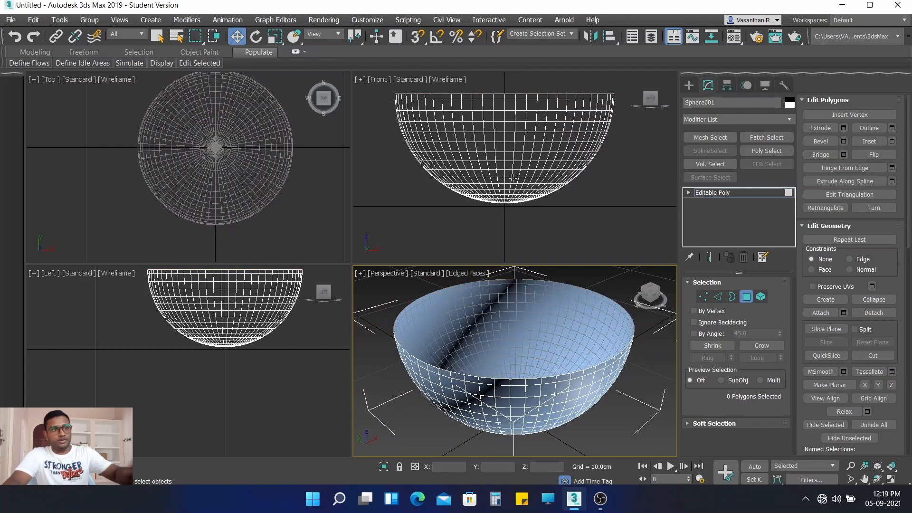
Delete the bottom pole vertex and the three lowest vertex rings of the bowl, 187 vertices in all, from the front view.
{"action": "scroll", "coordinate": [513, 179], "scroll_direction": "down", "scroll_amount": 2}
{"action": "mouse_move", "coordinate": [514, 179]}
{"action": "middle_mouse_down"}
{"action": "mouse_move", "coordinate": [509, 208]}
{"action": "mouse_move", "coordinate": [511, 172]}
{"action": "middle_mouse_up"}
{"action": "scroll", "coordinate": [510, 207], "scroll_direction": "up", "scroll_amount": 3}
{"action": "left_click", "coordinate": [707, 297]}
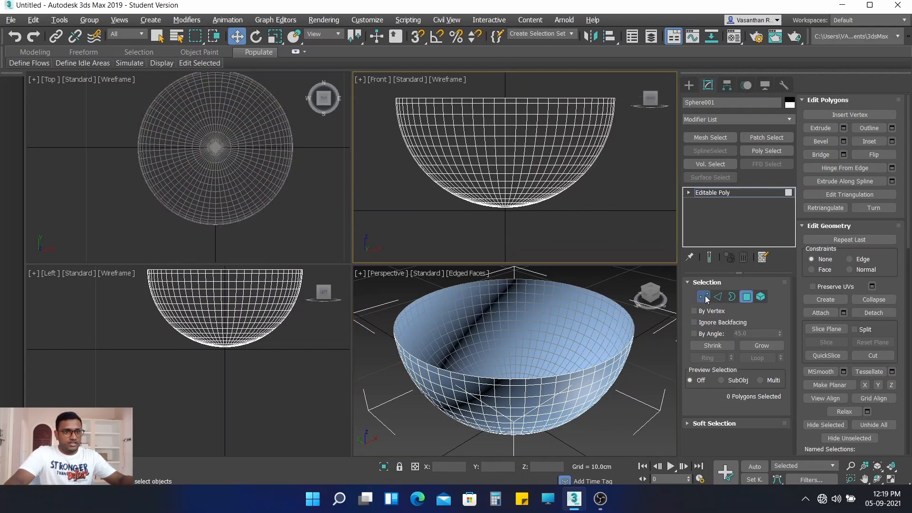
{"action": "scroll", "coordinate": [503, 216], "scroll_direction": "up", "scroll_amount": 3}
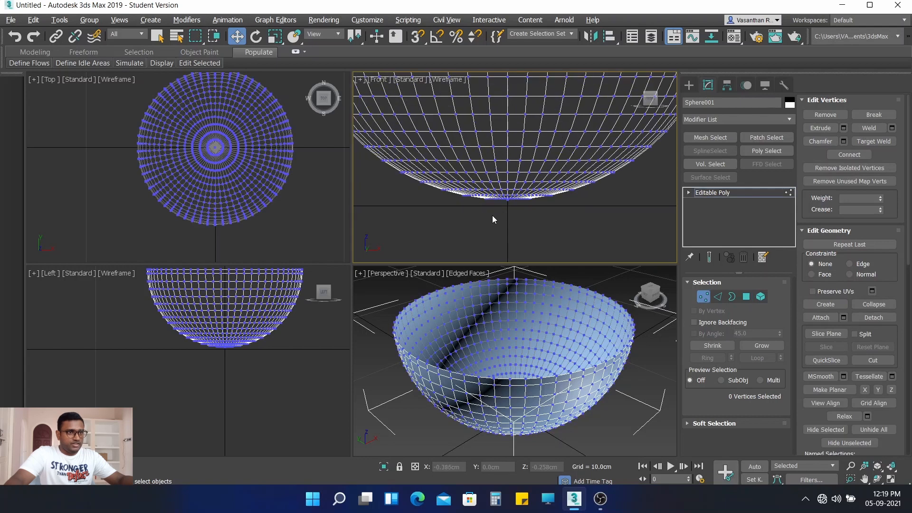
{"action": "left_click_drag", "start_coordinate": [434, 203], "coordinate": [491, 203]}
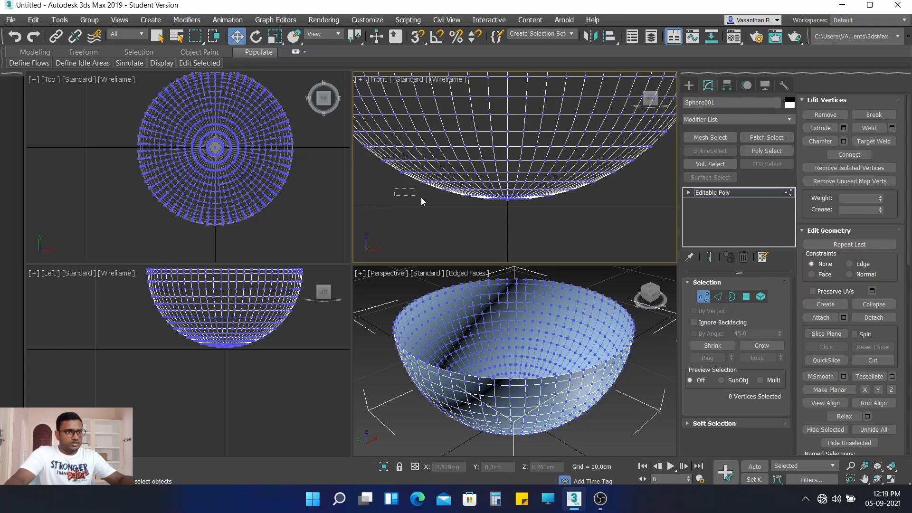
{"action": "left_click_drag", "start_coordinate": [583, 203], "coordinate": [598, 206]}
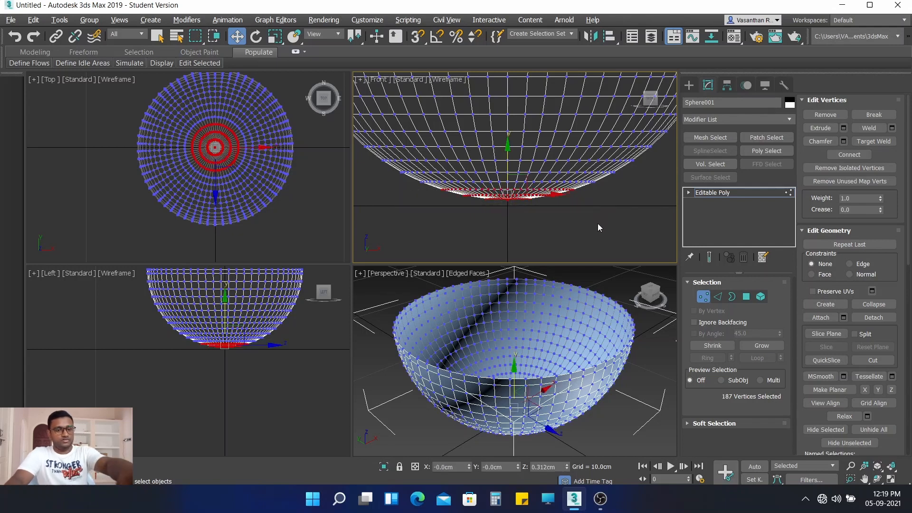
{"action": "key", "text": "Delete"}
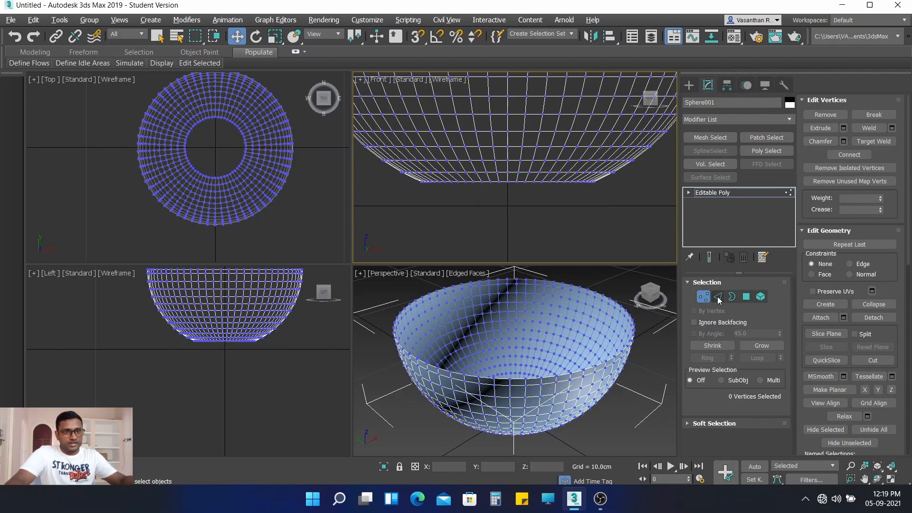
Select the full edge loop around the open bottom hole at edge level in the top view.
{"action": "key", "text": "2"}
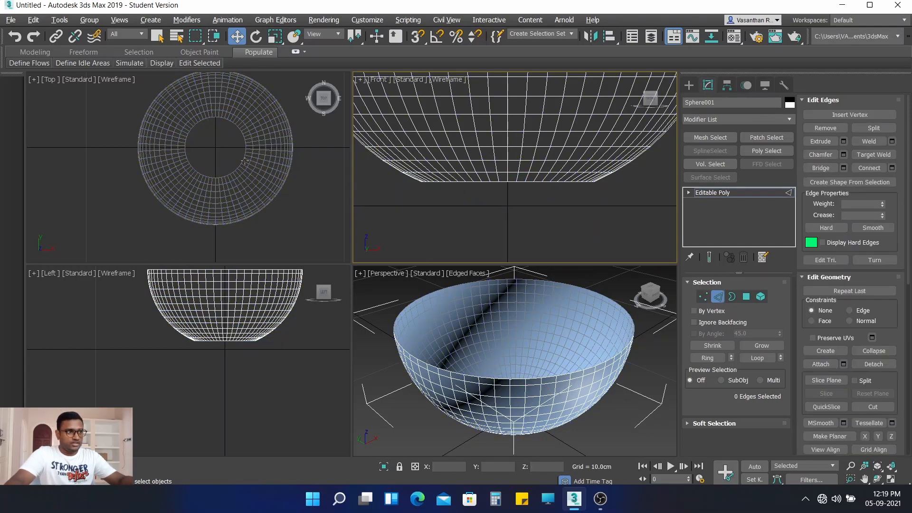
{"action": "scroll", "coordinate": [243, 164], "scroll_direction": "up", "scroll_amount": 5}
{"action": "scroll", "coordinate": [238, 158], "scroll_direction": "down", "scroll_amount": 5}
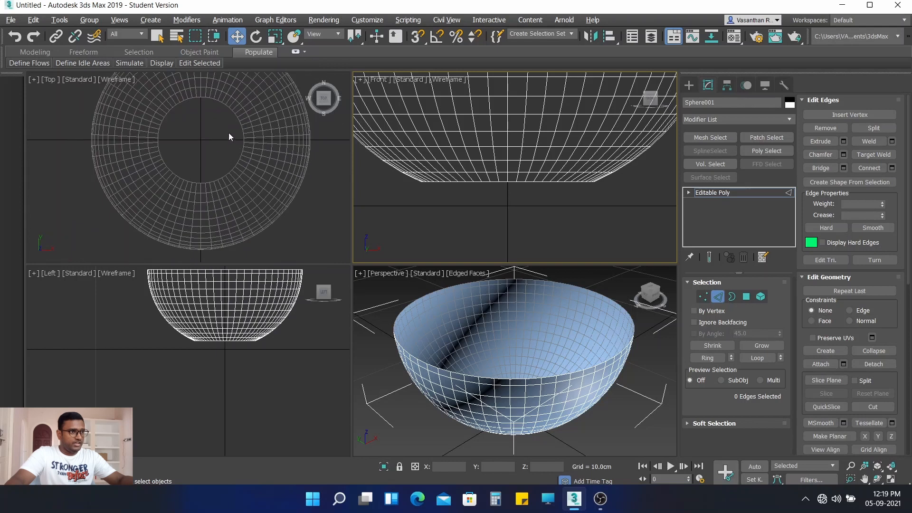
{"action": "scroll", "coordinate": [236, 119], "scroll_direction": "up", "scroll_amount": 5}
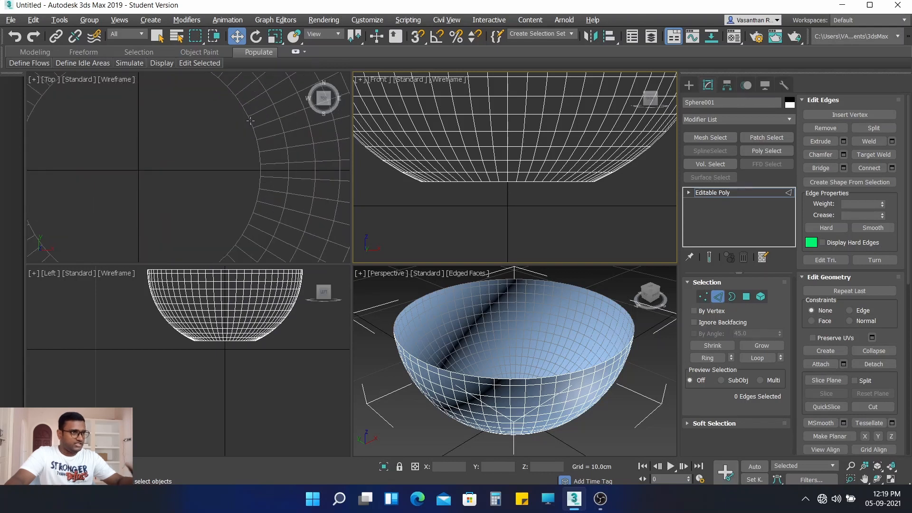
{"action": "double_click", "coordinate": [251, 122]}
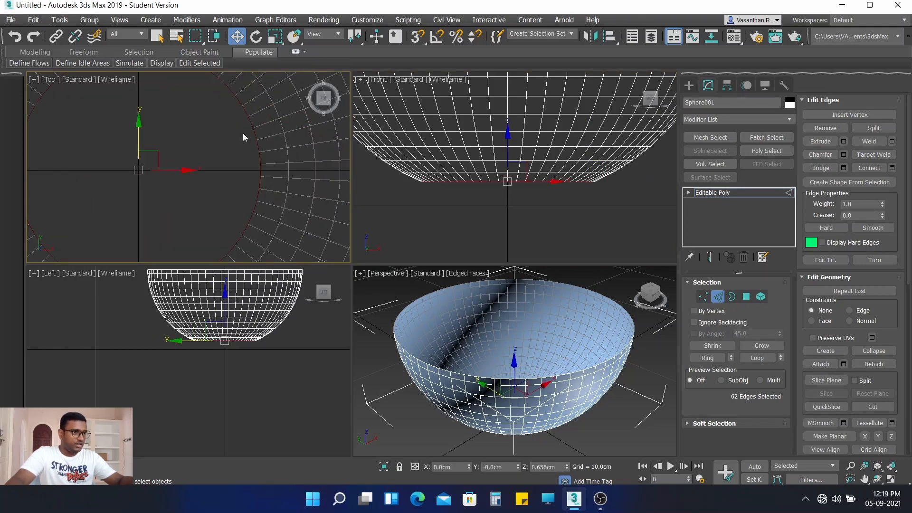
{"action": "scroll", "coordinate": [223, 144], "scroll_direction": "down", "scroll_amount": 3}
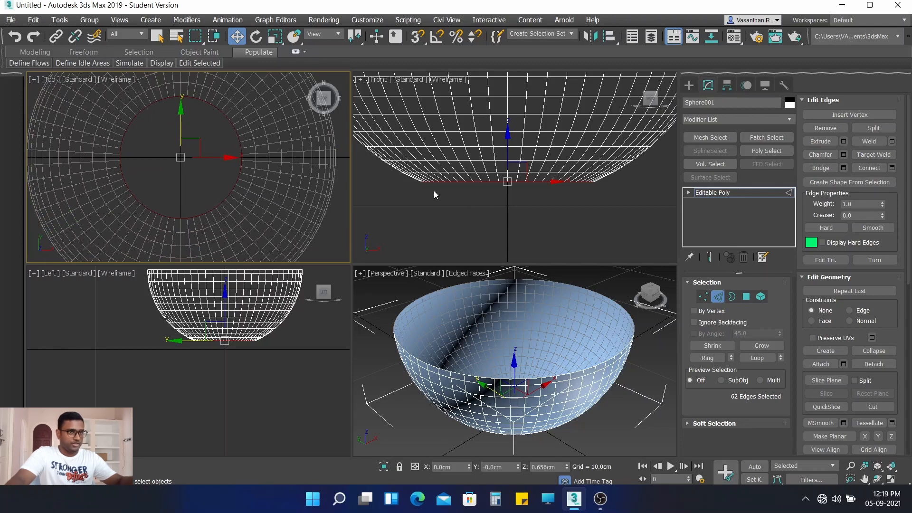
{"action": "left_click_drag", "start_coordinate": [393, 184], "coordinate": [478, 189]}
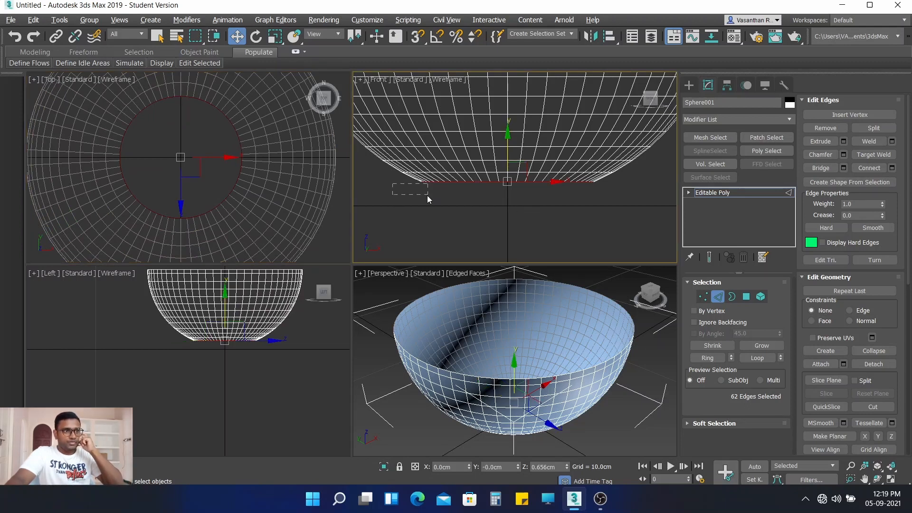
{"action": "left_click_drag", "start_coordinate": [408, 181], "coordinate": [613, 200]}
{"action": "left_click", "coordinate": [525, 221]}
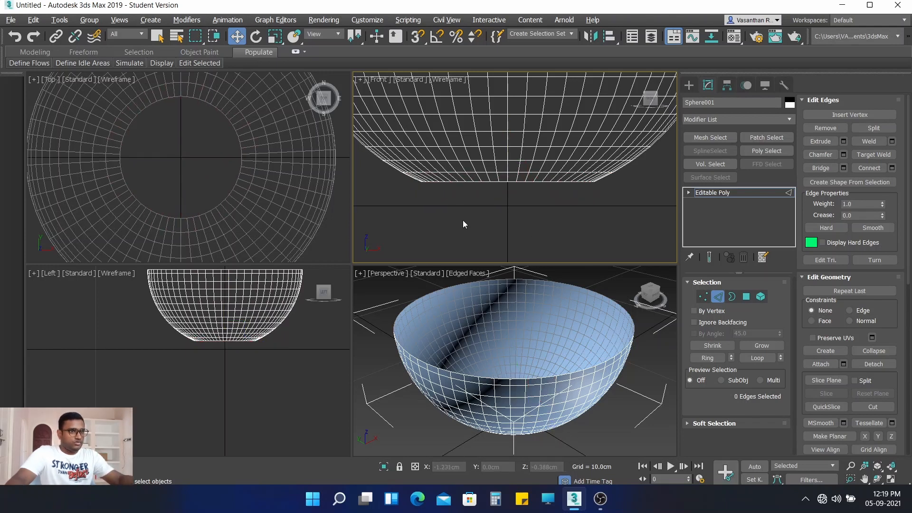
Reselect the bottom hole's edge loop, extrude it slightly inward with uniform Scale, and collapse the inner loop to close the base.
{"action": "scroll", "coordinate": [241, 144], "scroll_direction": "up", "scroll_amount": 2}
{"action": "double_click", "coordinate": [239, 145]}
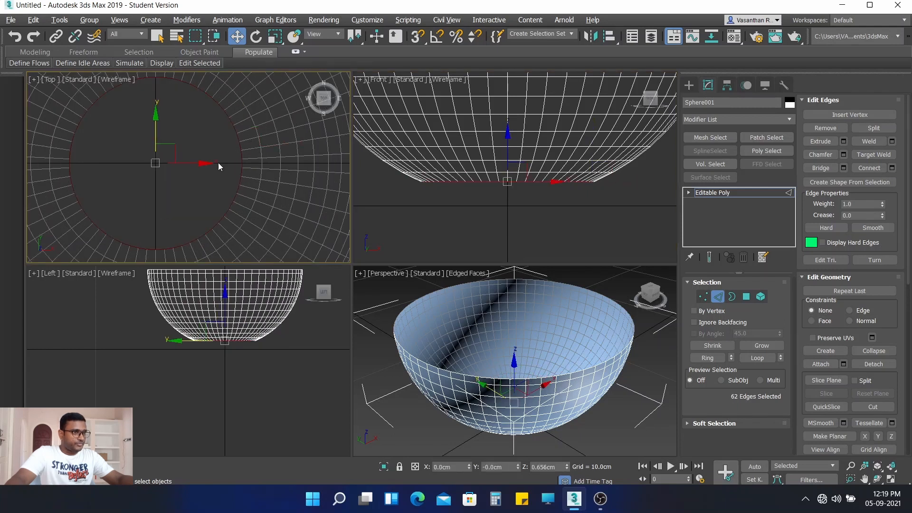
{"action": "scroll", "coordinate": [210, 142], "scroll_direction": "down", "scroll_amount": 2}
{"action": "scroll", "coordinate": [205, 141], "scroll_direction": "down", "scroll_amount": 2}
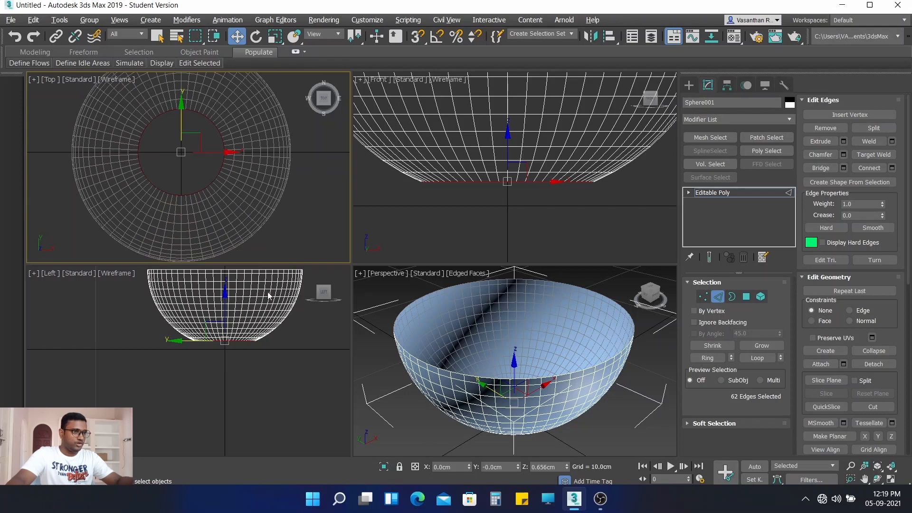
{"action": "middle_click_drag", "start_coordinate": [253, 324], "coordinate": [252, 350]}
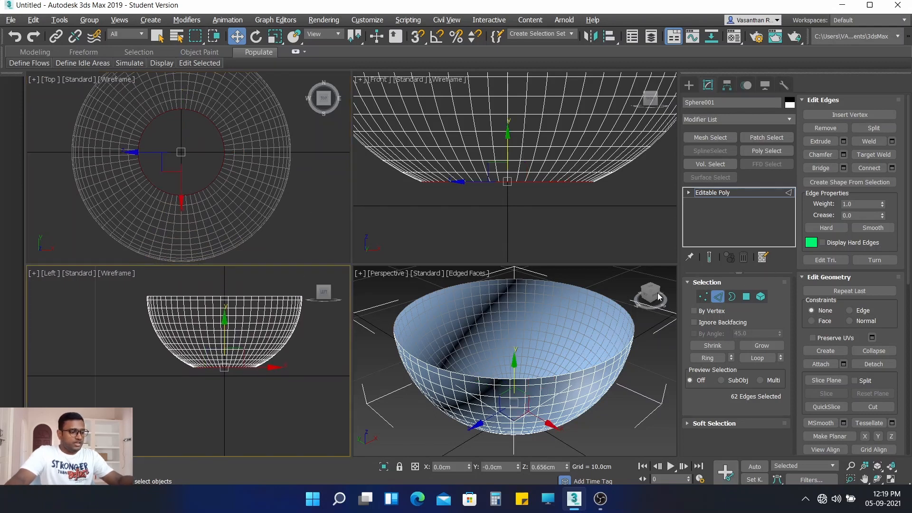
{"action": "left_click", "coordinate": [275, 40]}
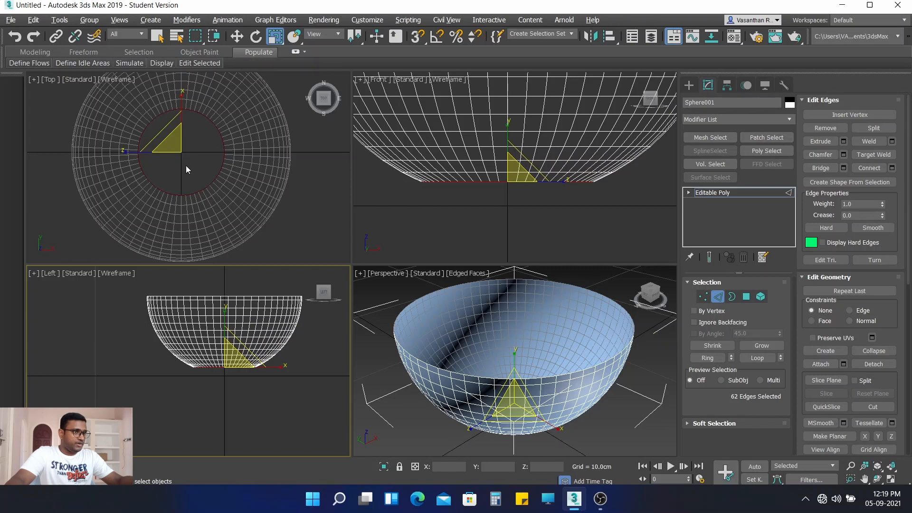
{"action": "left_click", "coordinate": [171, 141]}
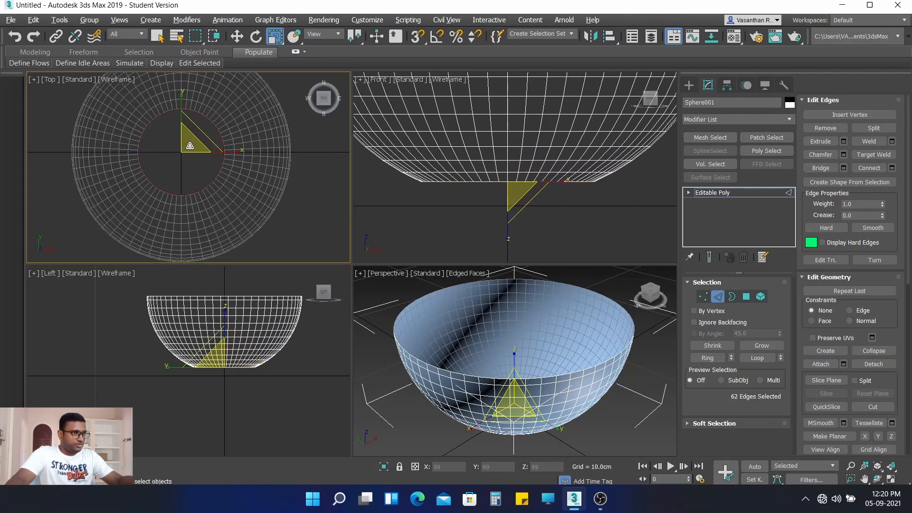
{"action": "left_click_drag", "start_coordinate": [190, 146], "coordinate": [189, 154]}
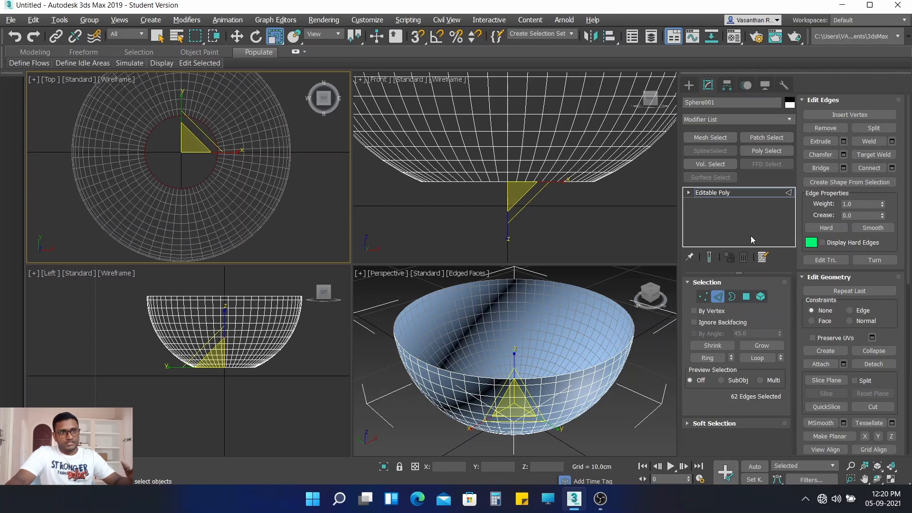
{"action": "left_click", "coordinate": [877, 349]}
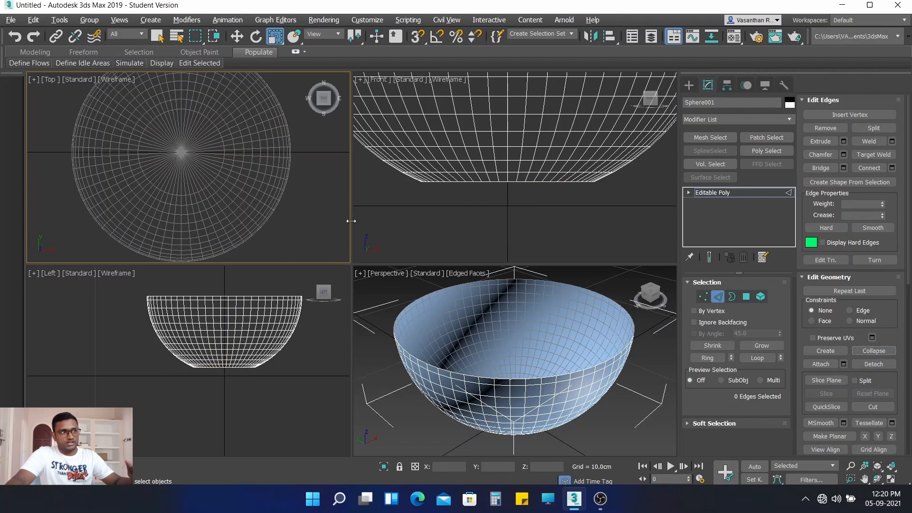
Inspect the bowl's flat base from above and its outer side in a maximized perspective view.
{"action": "middle_click_drag", "start_coordinate": [541, 411], "coordinate": [548, 322], "text": "alt"}
{"action": "scroll", "coordinate": [512, 383], "scroll_direction": "up", "scroll_amount": 5}
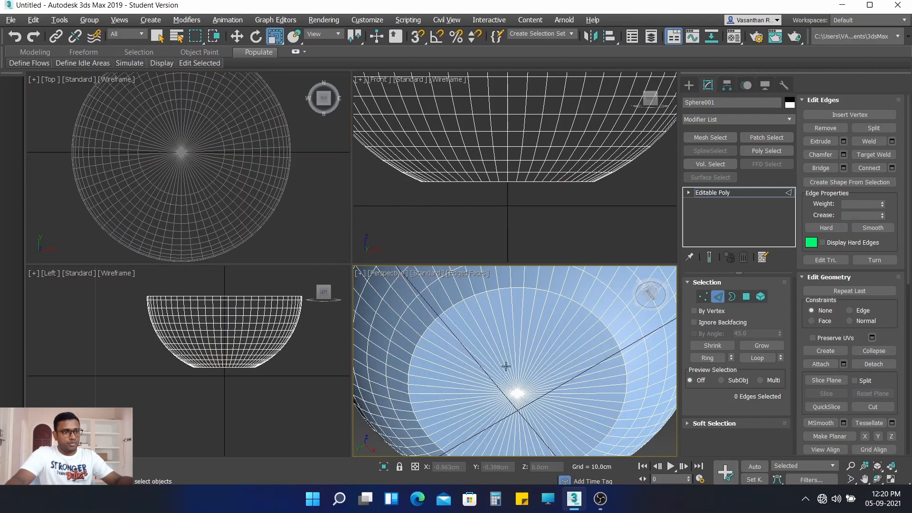
{"action": "scroll", "coordinate": [503, 351], "scroll_direction": "down", "scroll_amount": 5}
{"action": "middle_click_drag", "start_coordinate": [508, 352], "coordinate": [510, 401], "text": "alt"}
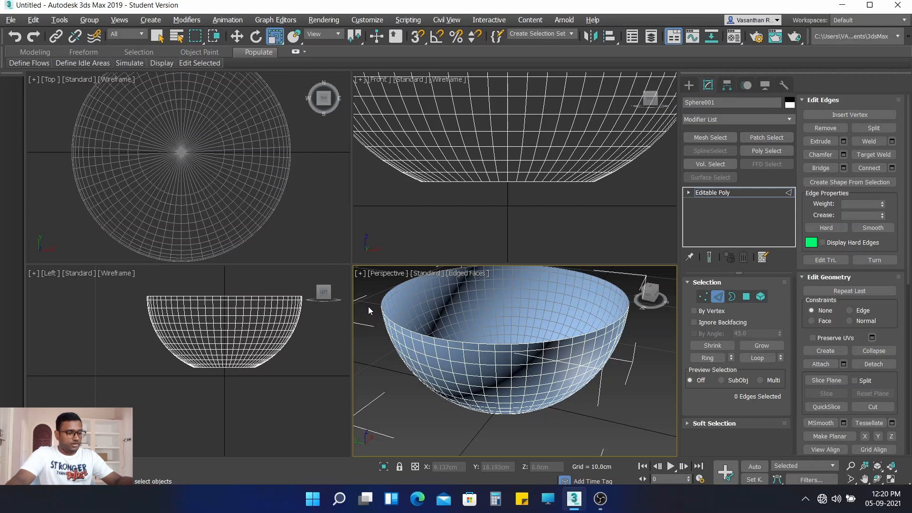
{"action": "key", "text": "alt+w"}
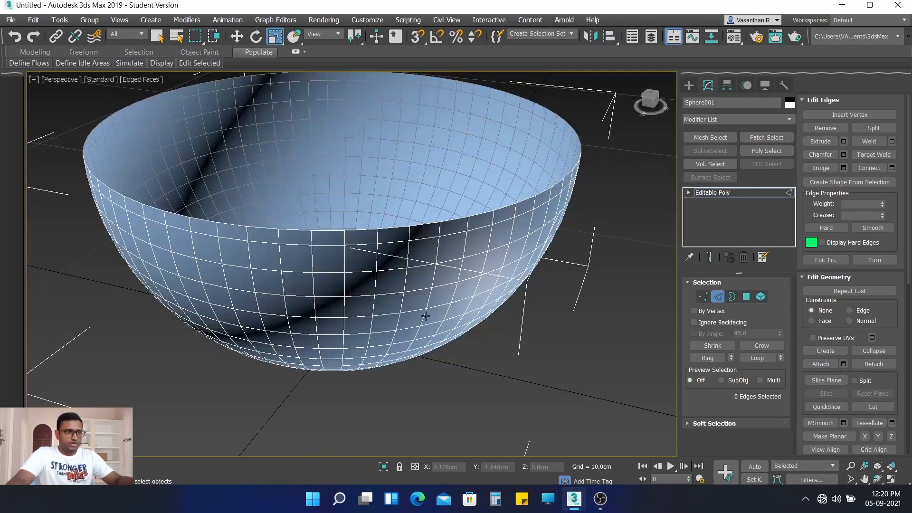
{"action": "middle_click_drag", "start_coordinate": [441, 320], "coordinate": [440, 346]}
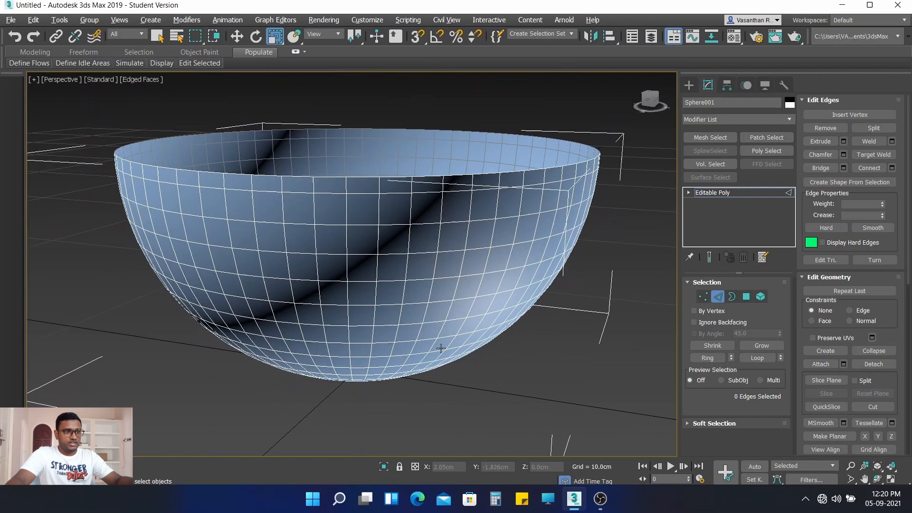
With the Move tool active, select every second vertical edge in one horizontal band of faces around the bowl's side.
{"action": "left_click", "coordinate": [406, 266]}
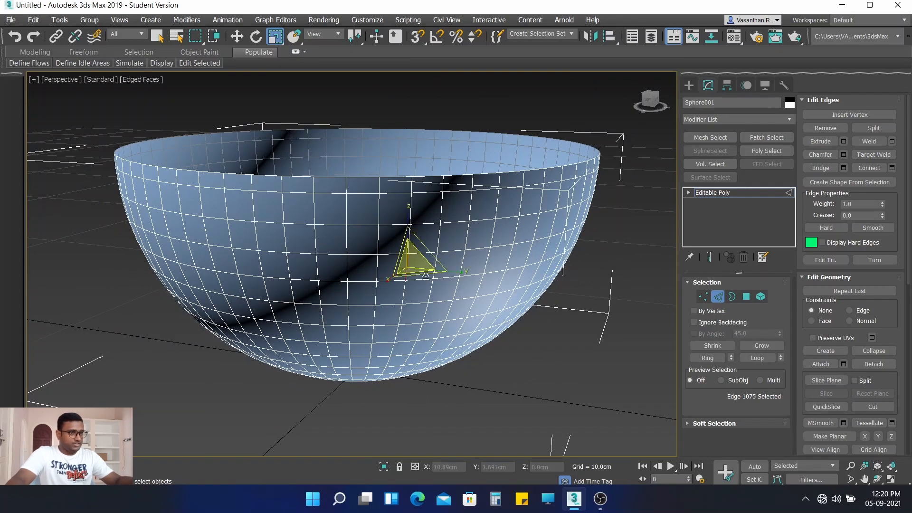
{"action": "left_click", "coordinate": [236, 35]}
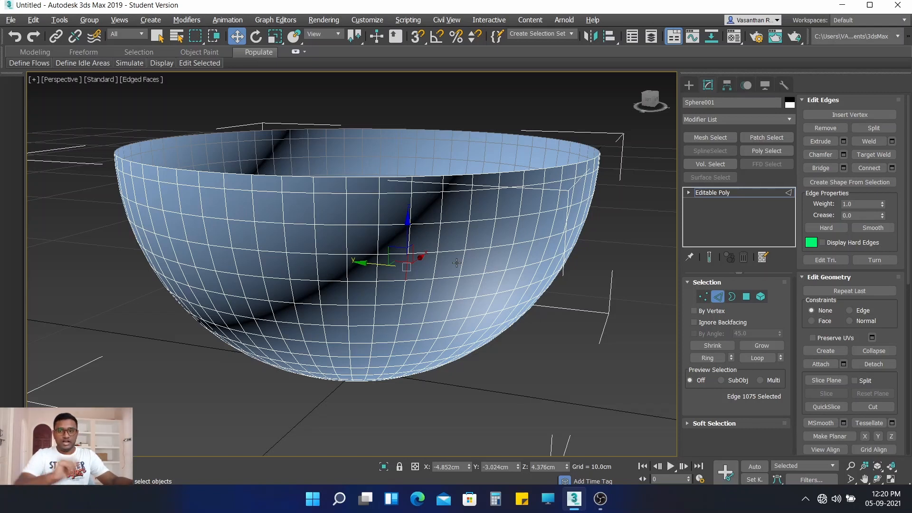
{"action": "middle_click_drag", "start_coordinate": [494, 300], "coordinate": [455, 297], "text": "alt"}
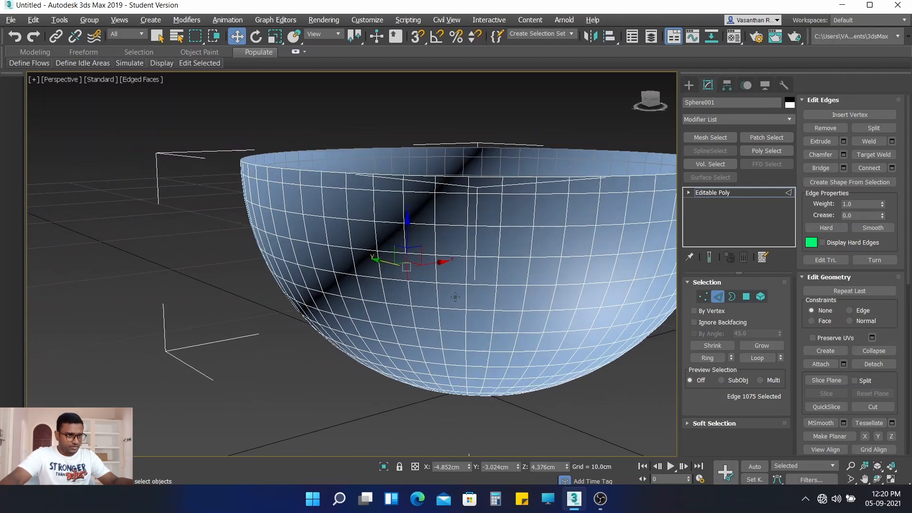
{"action": "left_click", "coordinate": [466, 268]}
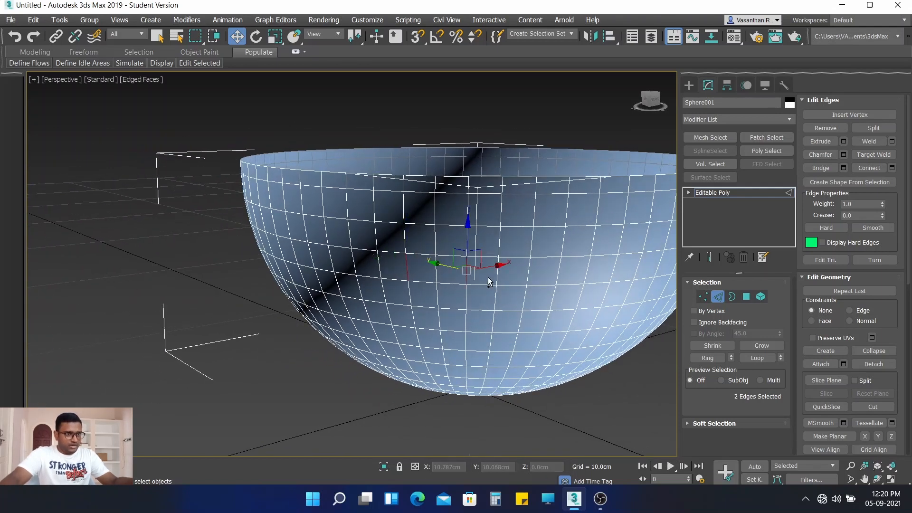
{"action": "left_click", "coordinate": [528, 267], "text": "ctrl"}
{"action": "left_click", "coordinate": [585, 274], "text": "ctrl"}
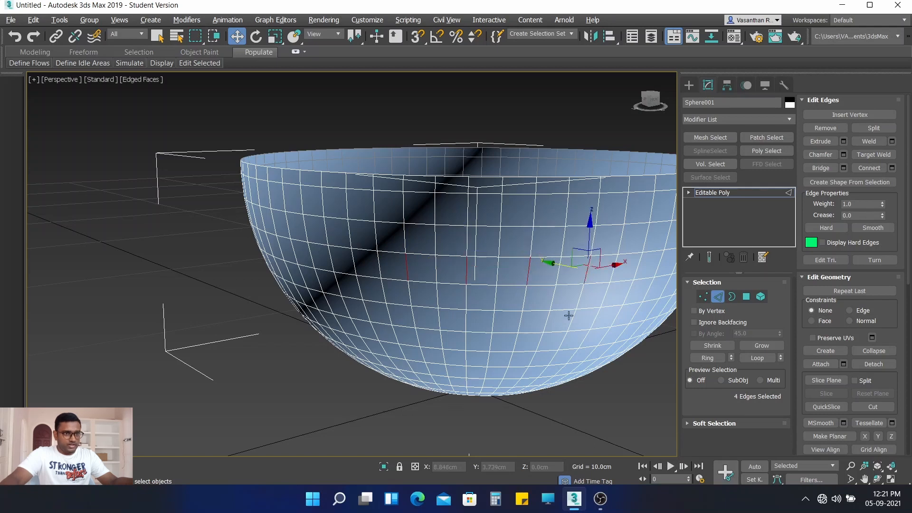
{"action": "middle_click_drag", "start_coordinate": [568, 315], "coordinate": [430, 320], "text": "alt"}
{"action": "middle_click_drag", "start_coordinate": [496, 334], "coordinate": [460, 337], "text": "alt"}
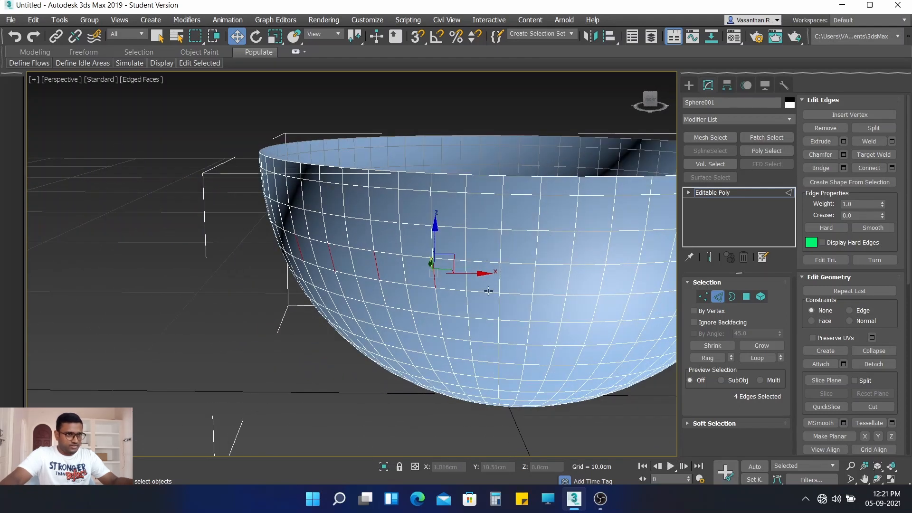
{"action": "left_click", "coordinate": [500, 281], "text": "ctrl"}
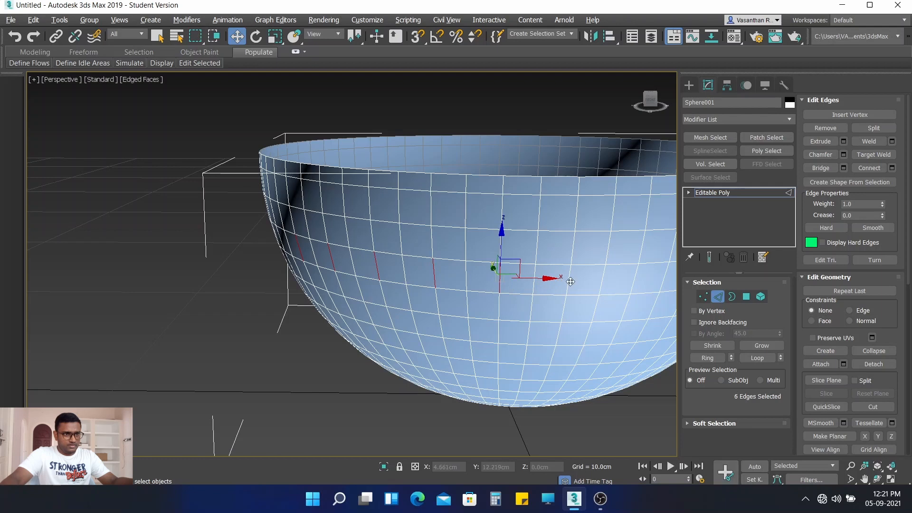
{"action": "middle_click_drag", "start_coordinate": [568, 334], "coordinate": [419, 320]}
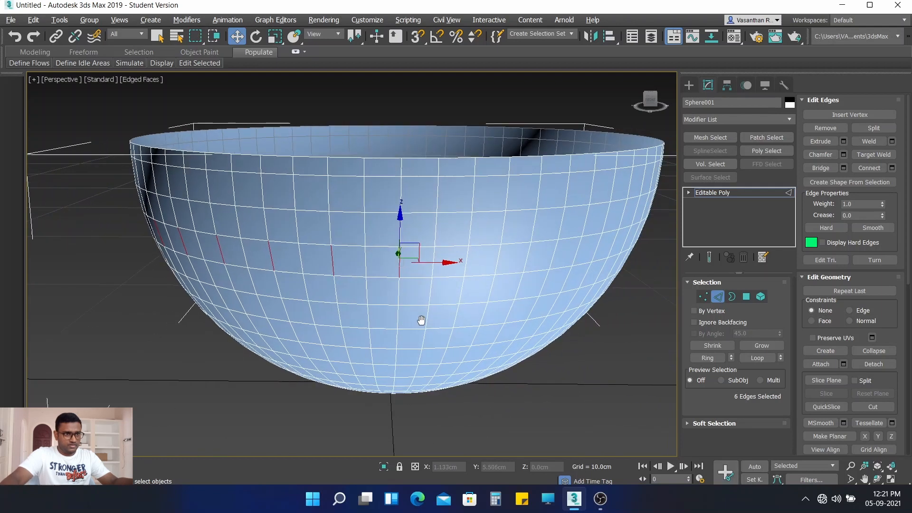
{"action": "left_click", "coordinate": [466, 261], "text": "ctrl"}
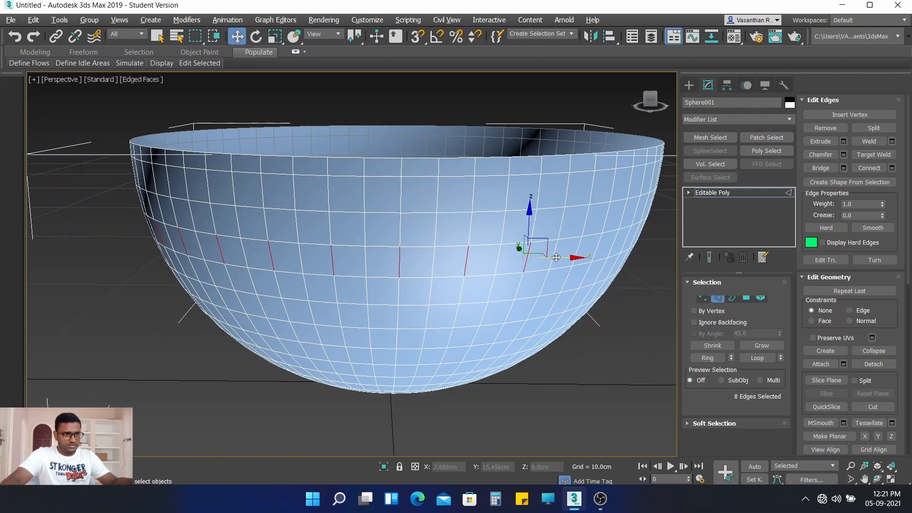
{"action": "left_click", "coordinate": [575, 250], "text": "ctrl"}
{"action": "middle_click_drag", "start_coordinate": [577, 315], "coordinate": [444, 306], "text": "alt"}
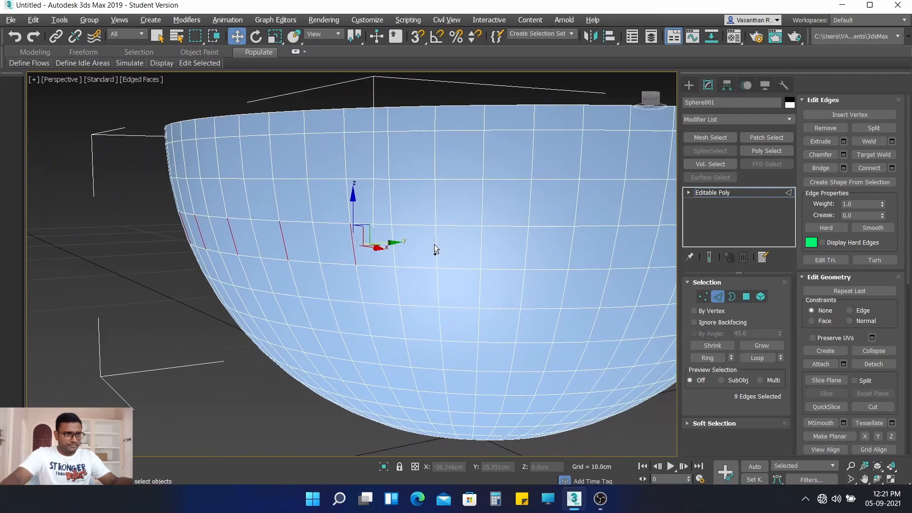
{"action": "left_click", "coordinate": [435, 244], "text": "ctrl"}
{"action": "left_click", "coordinate": [525, 246], "text": "ctrl"}
{"action": "middle_click_drag", "start_coordinate": [504, 291], "coordinate": [376, 273]}
{"action": "left_click", "coordinate": [460, 225], "text": "ctrl"}
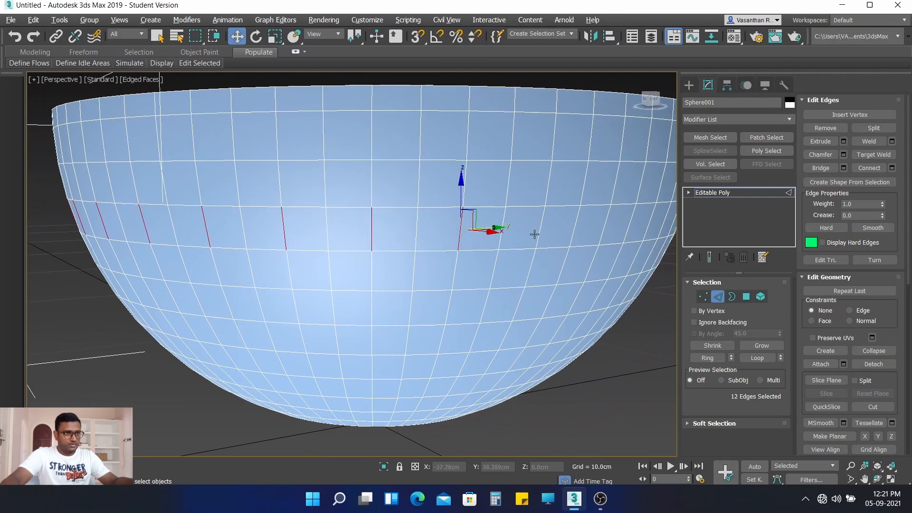
{"action": "left_click", "coordinate": [540, 228], "text": "ctrl"}
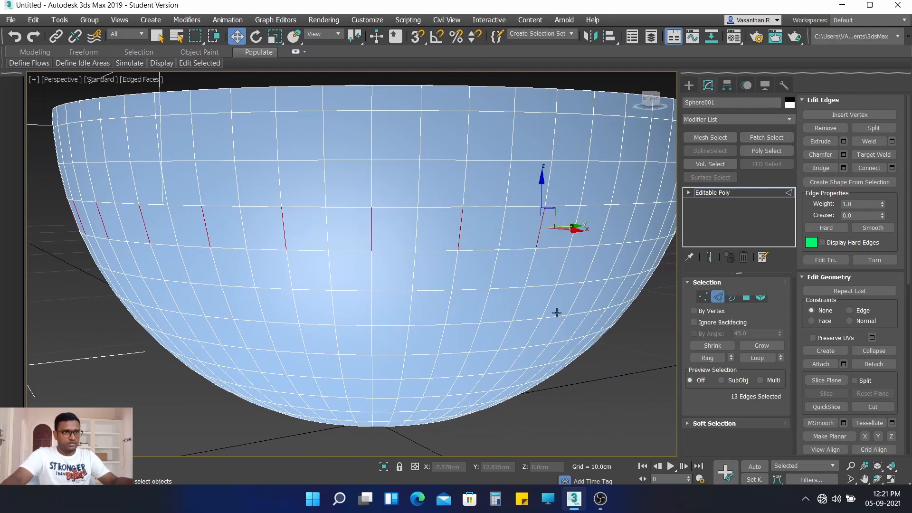
{"action": "scroll", "coordinate": [557, 314], "scroll_direction": "down", "scroll_amount": 4}
{"action": "scroll", "coordinate": [527, 323], "scroll_direction": "up", "scroll_amount": 1}
{"action": "scroll", "coordinate": [504, 336], "scroll_direction": "up", "scroll_amount": 3}
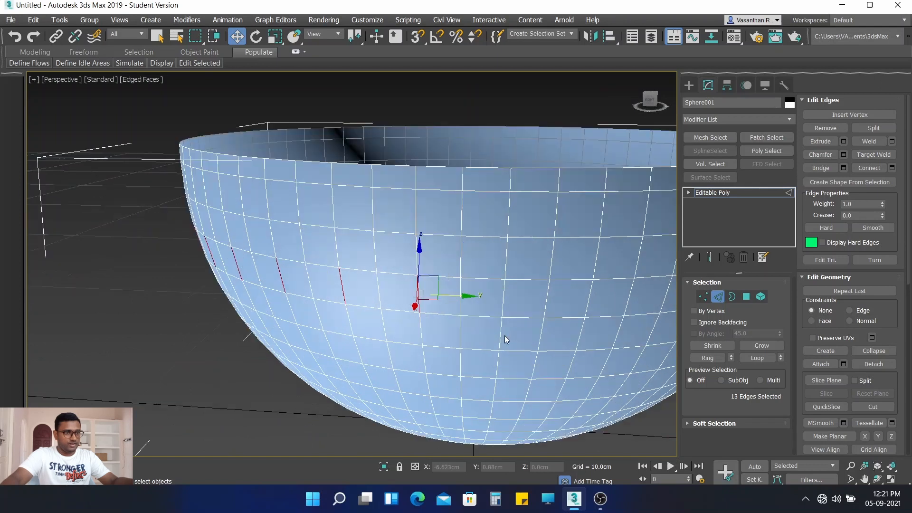
{"action": "left_click", "coordinate": [506, 300], "text": "ctrl"}
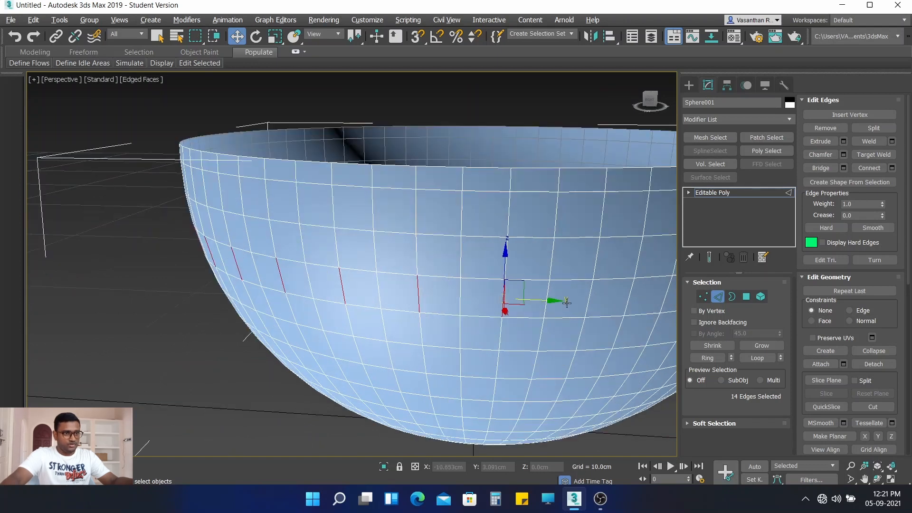
{"action": "left_click", "coordinate": [592, 297], "text": "ctrl"}
{"action": "middle_click_drag", "start_coordinate": [582, 352], "coordinate": [379, 312]}
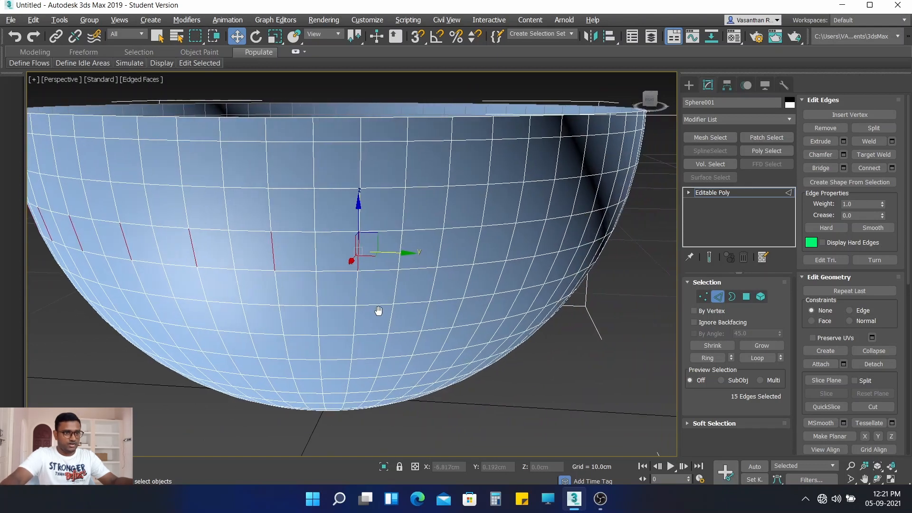
{"action": "middle_click_drag", "start_coordinate": [504, 312], "coordinate": [476, 310], "text": "alt"}
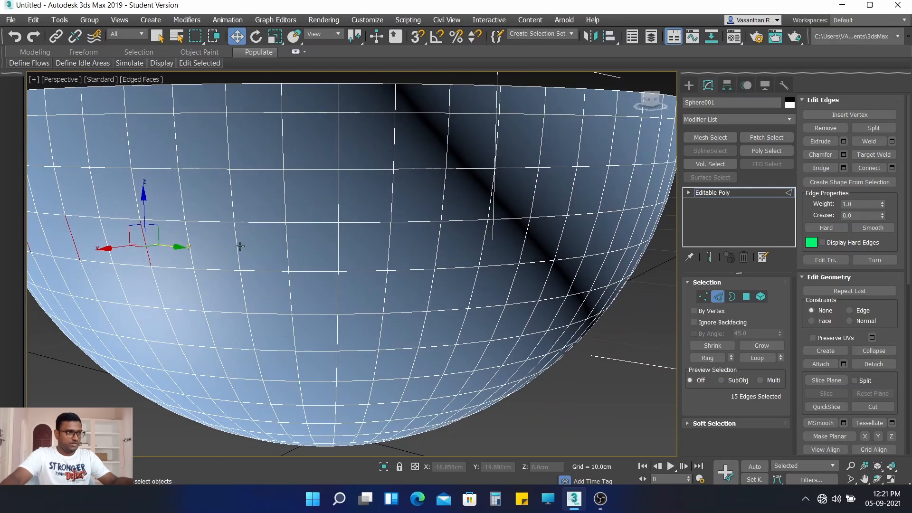
{"action": "left_click", "coordinate": [239, 247], "text": "ctrl"}
{"action": "left_click", "coordinate": [338, 247], "text": "ctrl"}
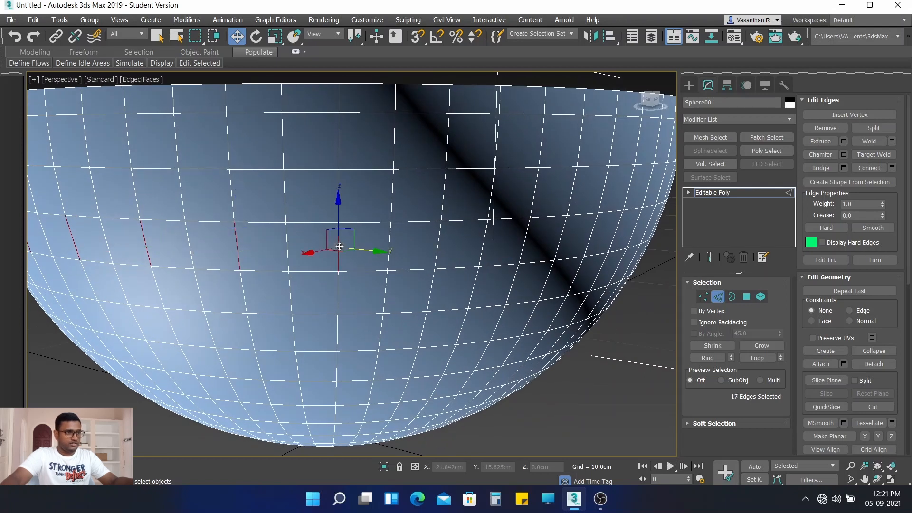
{"action": "left_click", "coordinate": [439, 245], "text": "ctrl"}
{"action": "left_click", "coordinate": [524, 250], "text": "ctrl"}
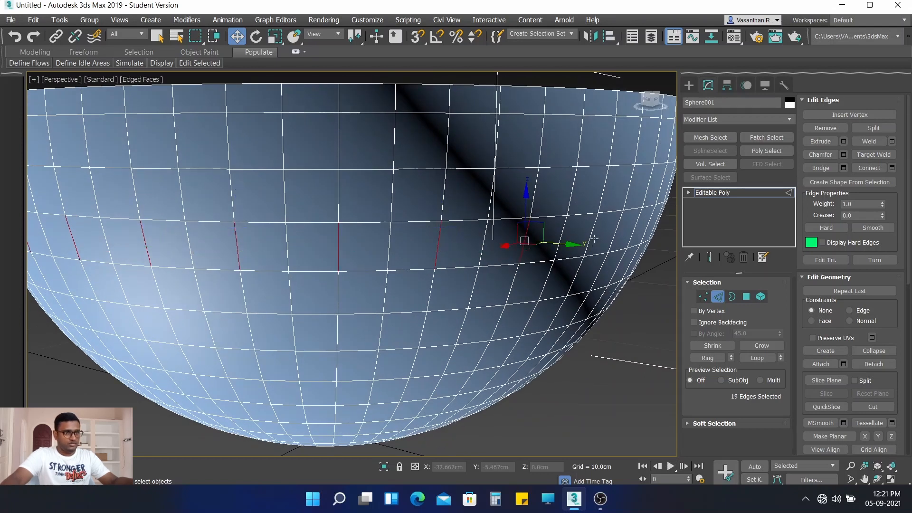
{"action": "scroll", "coordinate": [591, 235], "scroll_direction": "down", "scroll_amount": 5}
{"action": "middle_click_drag", "start_coordinate": [612, 330], "coordinate": [532, 332], "text": "alt"}
{"action": "scroll", "coordinate": [544, 276], "scroll_direction": "up", "scroll_amount": 5}
{"action": "scroll", "coordinate": [579, 298], "scroll_direction": "down", "scroll_amount": 3}
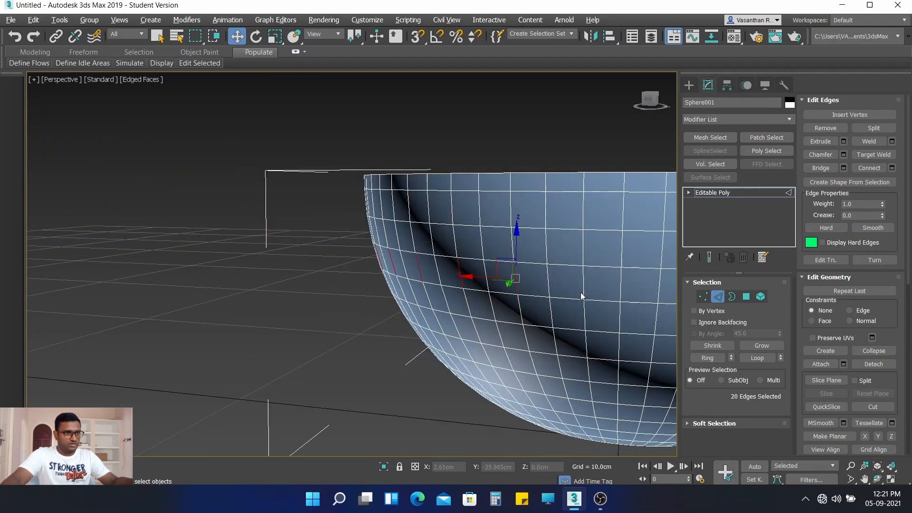
{"action": "middle_click_drag", "start_coordinate": [579, 298], "coordinate": [415, 261]}
{"action": "left_click", "coordinate": [422, 253], "text": "ctrl"}
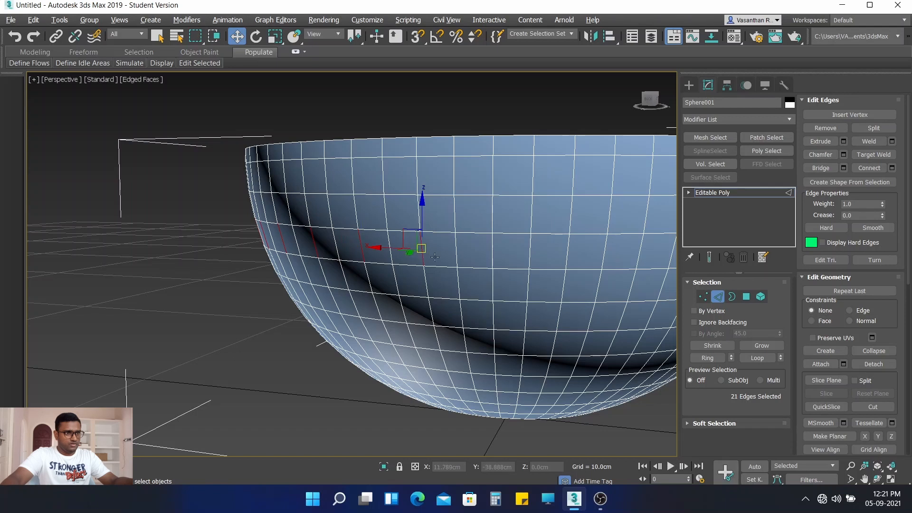
{"action": "left_click", "coordinate": [488, 253], "text": "ctrl"}
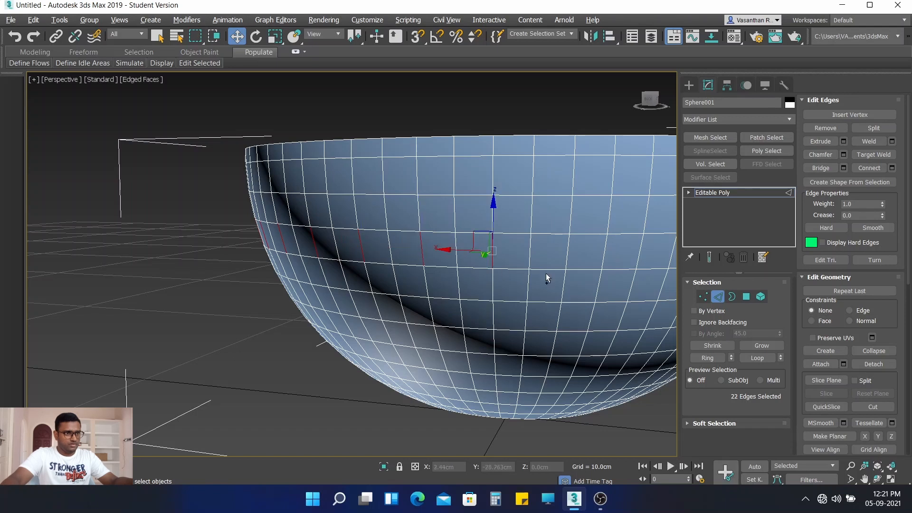
{"action": "left_click", "coordinate": [570, 256], "text": "ctrl"}
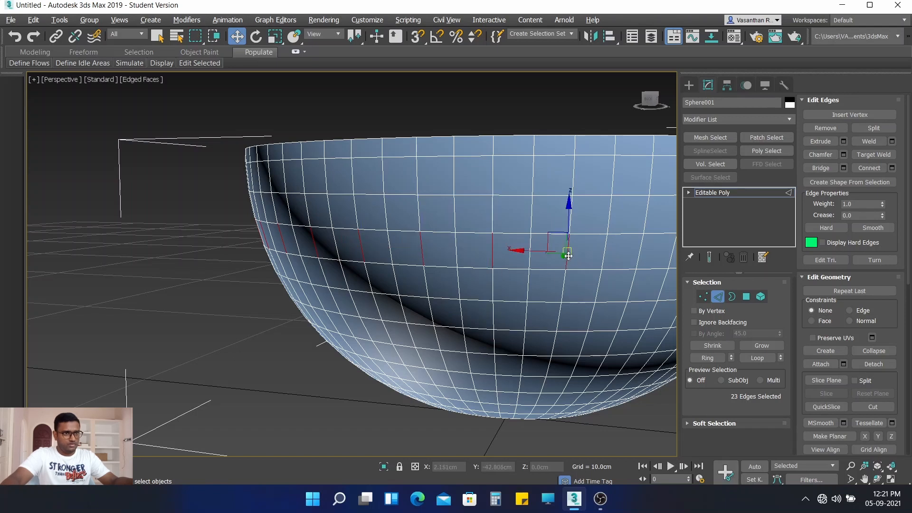
{"action": "middle_click_drag", "start_coordinate": [538, 280], "coordinate": [442, 277]}
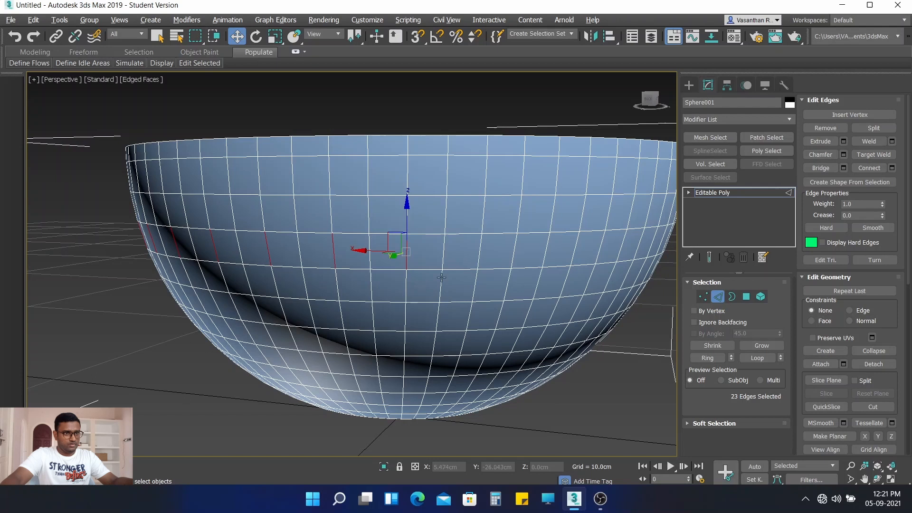
{"action": "left_click", "coordinate": [477, 258], "text": "ctrl"}
{"action": "left_click", "coordinate": [544, 255], "text": "ctrl"}
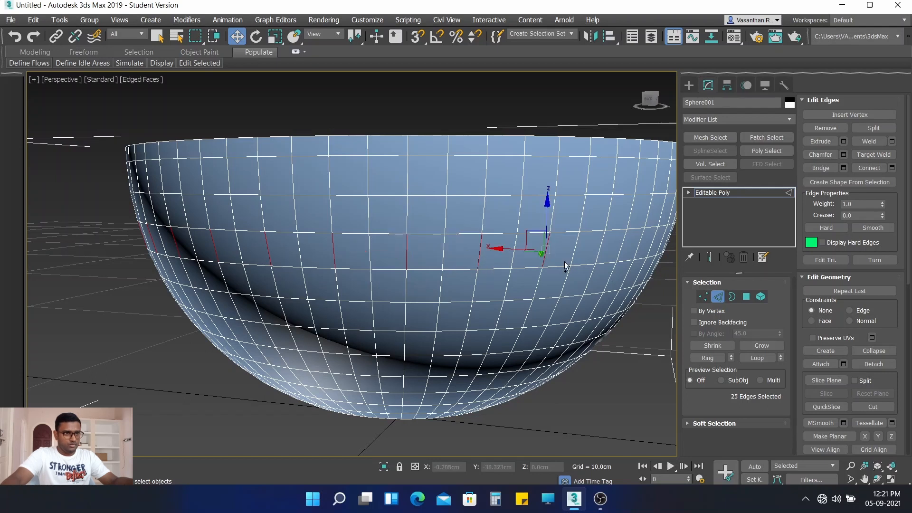
{"action": "left_click", "coordinate": [598, 255], "text": "ctrl"}
{"action": "middle_click_drag", "start_coordinate": [463, 301], "coordinate": [388, 287]}
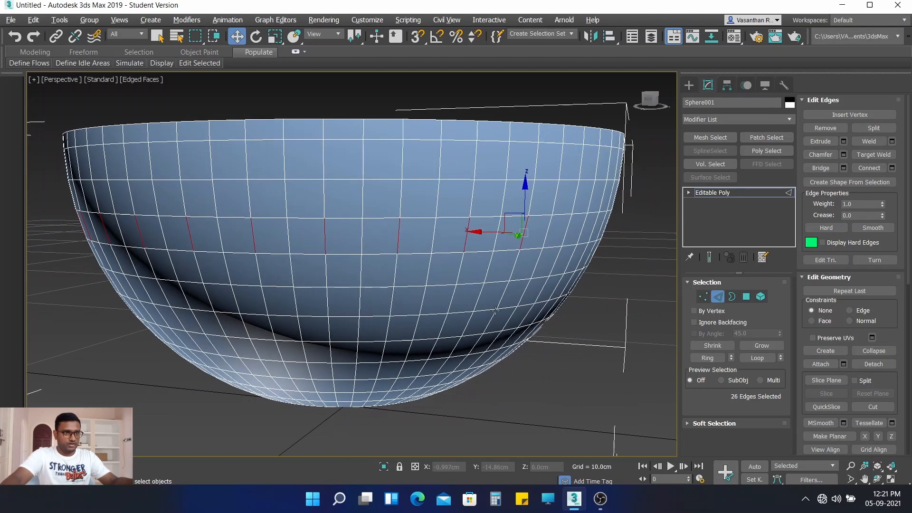
{"action": "middle_click_drag", "start_coordinate": [492, 311], "coordinate": [355, 220], "text": "alt"}
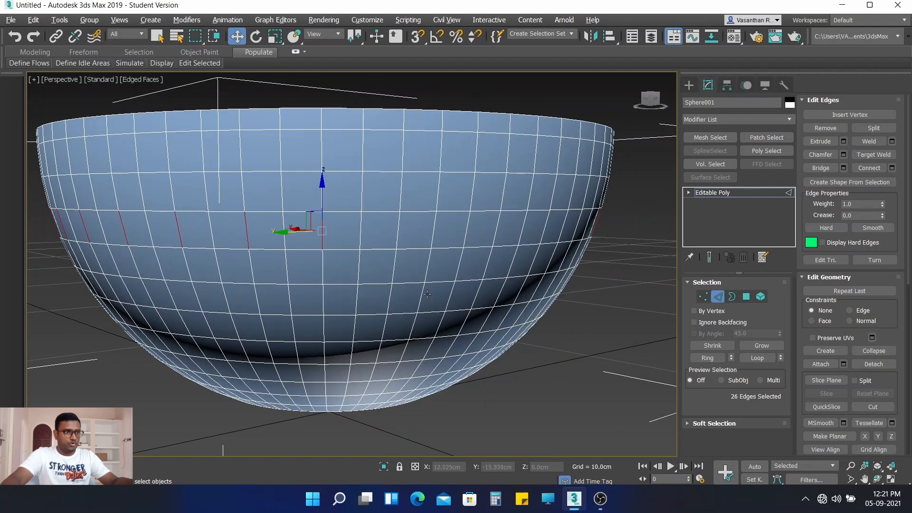
{"action": "left_click", "coordinate": [400, 231], "text": "ctrl"}
{"action": "left_click", "coordinate": [466, 234], "text": "ctrl"}
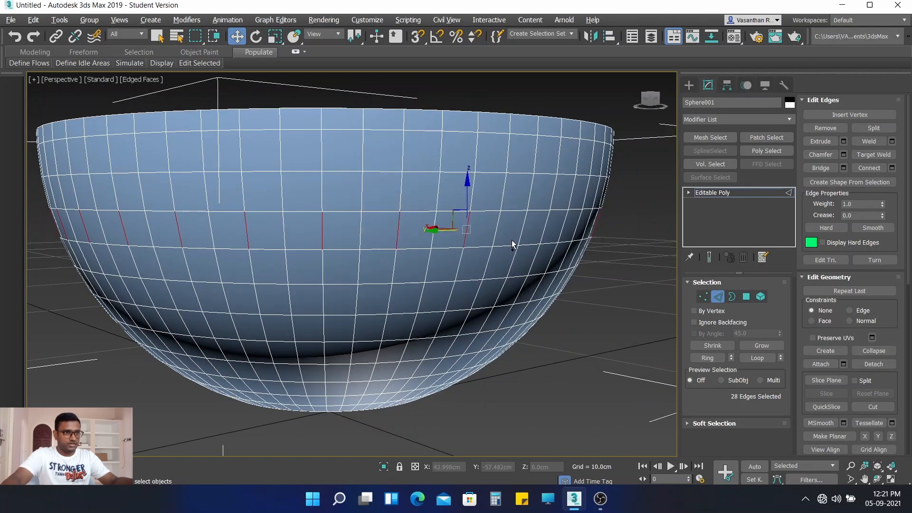
{"action": "left_click", "coordinate": [523, 229], "text": "ctrl"}
{"action": "middle_click_drag", "start_coordinate": [555, 324], "coordinate": [525, 336], "text": "alt"}
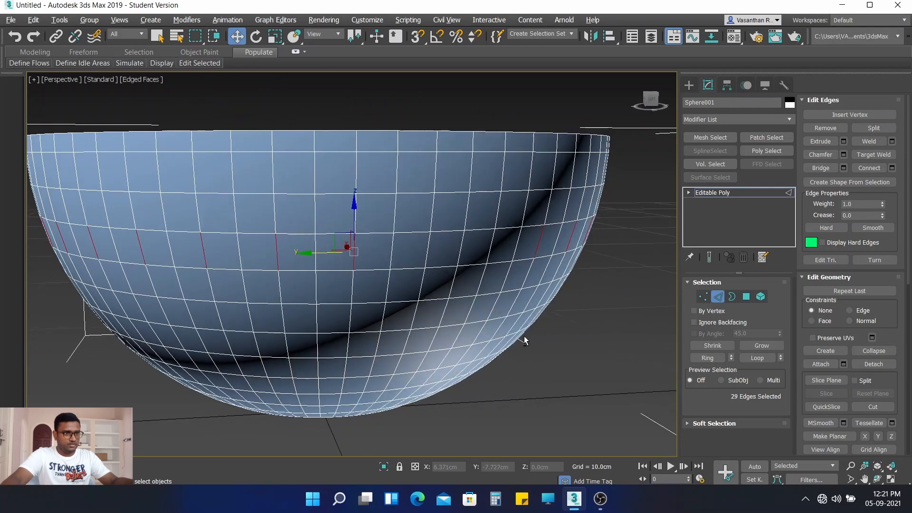
{"action": "left_click", "coordinate": [428, 248], "text": "ctrl"}
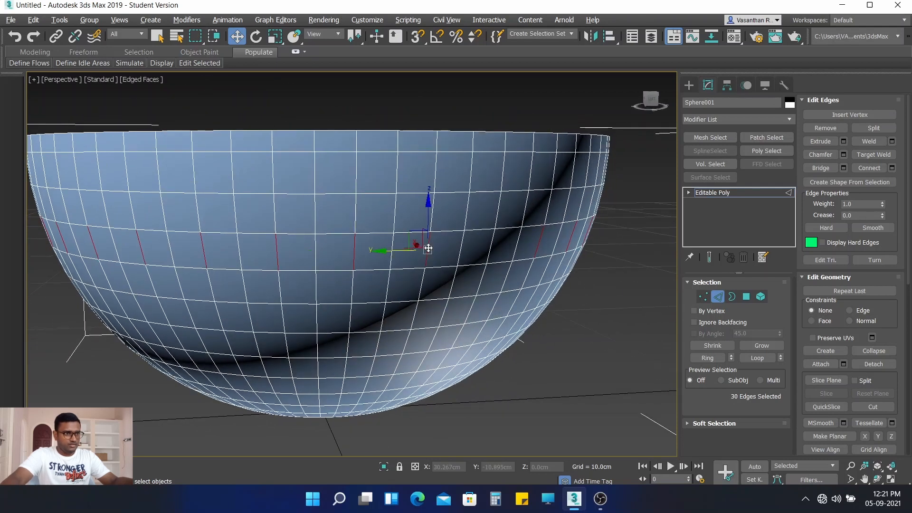
{"action": "left_click", "coordinate": [490, 249], "text": "ctrl"}
{"action": "scroll", "coordinate": [523, 304], "scroll_direction": "down", "scroll_amount": 4}
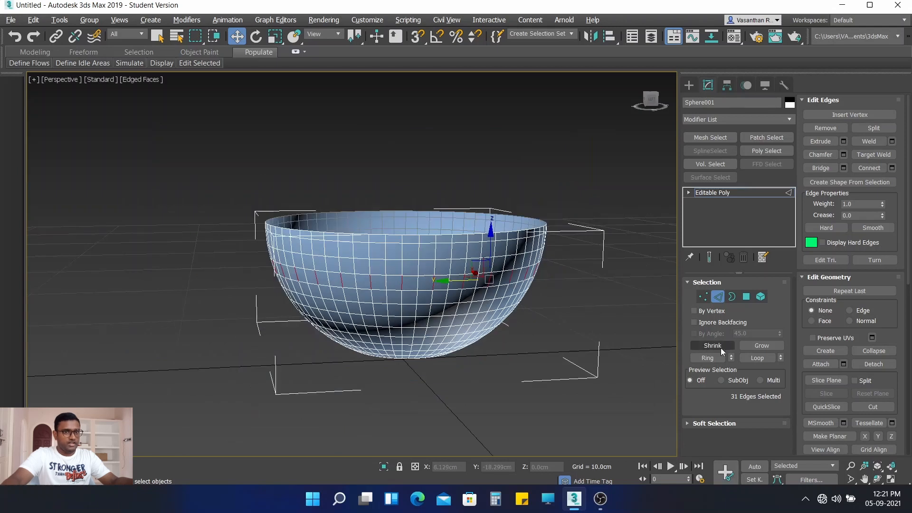
Extend the selected edges into full vertical edge loops running from the bowl's rim to its base.
{"action": "left_click", "coordinate": [755, 358]}
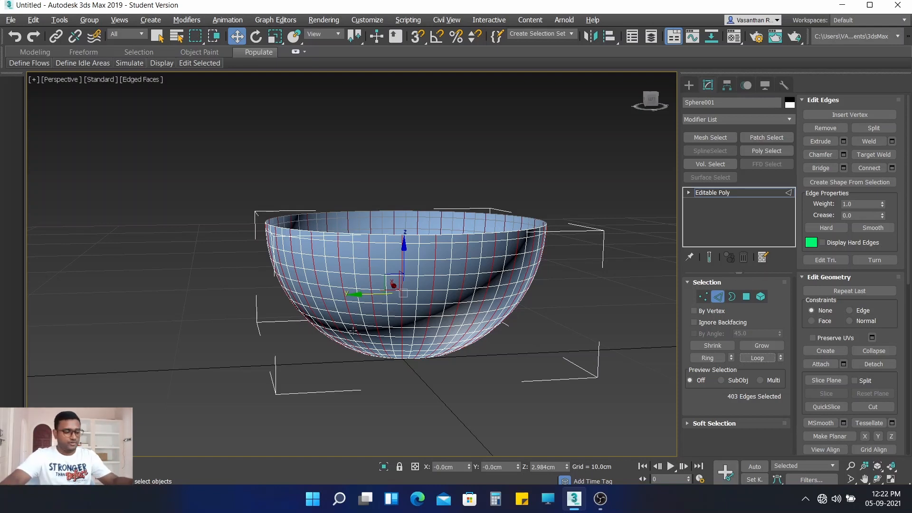
{"action": "middle_click_drag", "start_coordinate": [421, 347], "coordinate": [473, 318], "text": "alt"}
{"action": "mouse_move", "coordinate": [568, 326]}
{"action": "middle_mouse_down", "text": "alt"}
{"action": "mouse_move", "coordinate": [556, 367]}
{"action": "mouse_move", "coordinate": [552, 327]}
{"action": "middle_mouse_up", "text": "alt"}
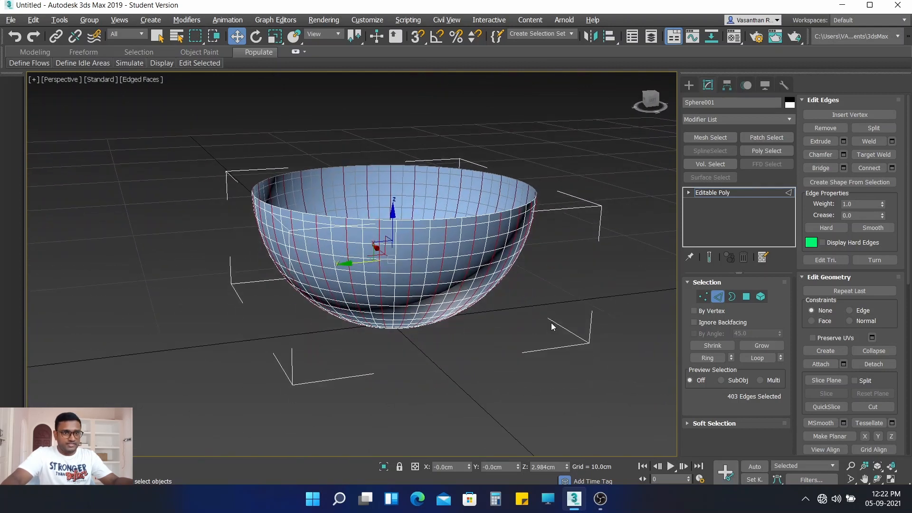
Leave edge level and apply the Shell modifier to the whole bowl to give its wall thickness.
{"action": "left_click", "coordinate": [718, 297]}
{"action": "left_click", "coordinate": [717, 118]}
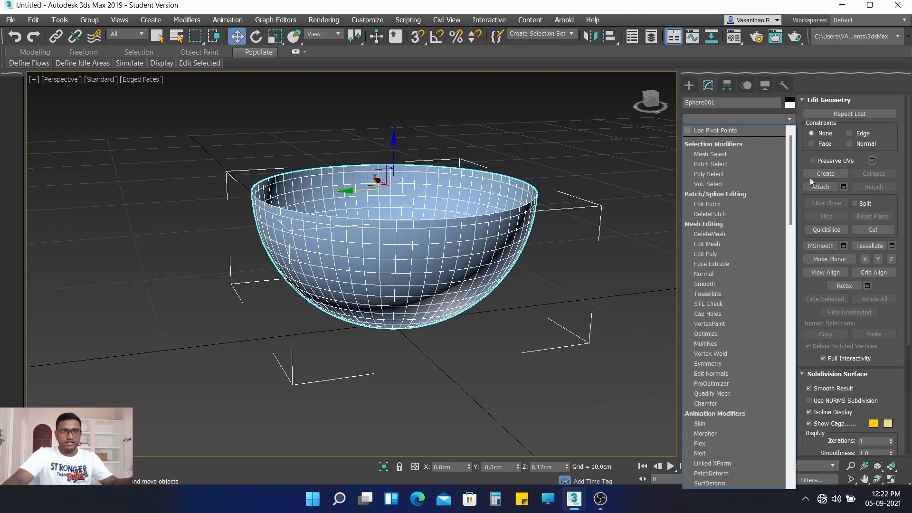
{"action": "left_click_drag", "start_coordinate": [789, 173], "coordinate": [794, 332]}
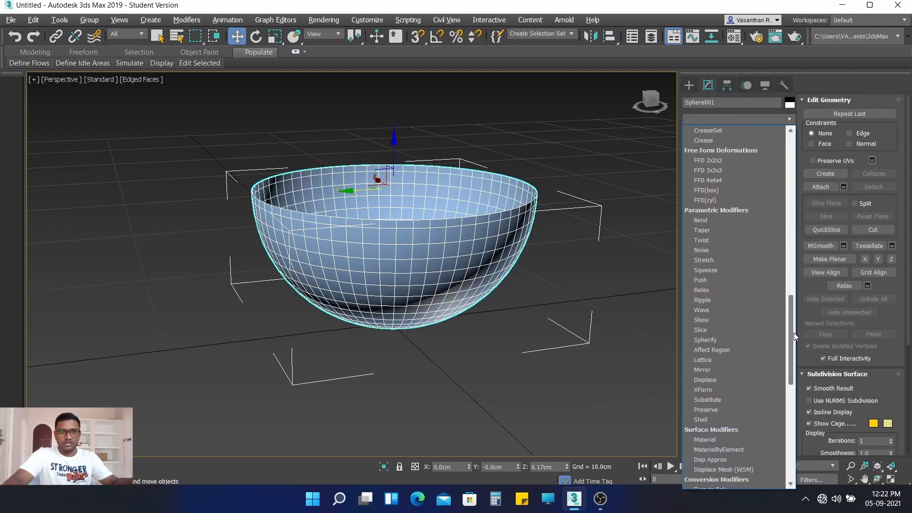
{"action": "left_click", "coordinate": [707, 419]}
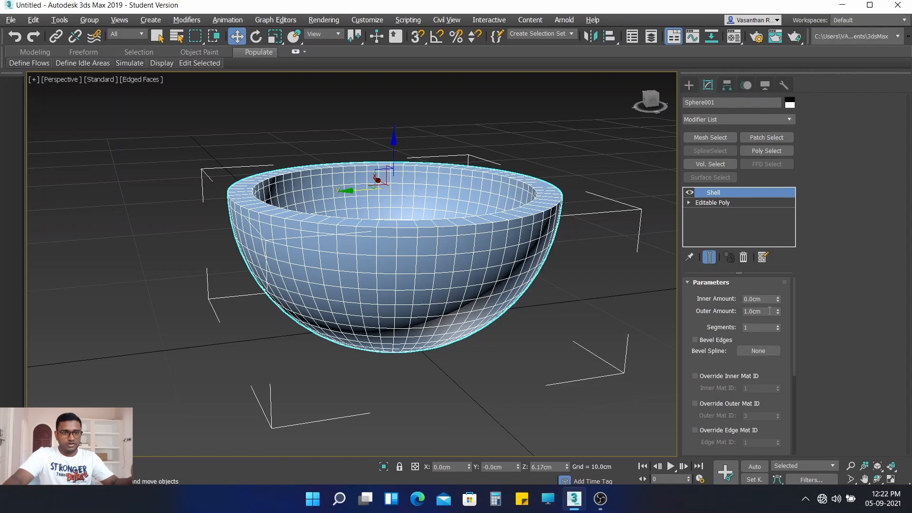
Set the Shell modifier's outer amount to 0.2 cm to thin the bowl's wall.
{"action": "double_click", "coordinate": [769, 310]}
{"action": "type", "text": "0"}
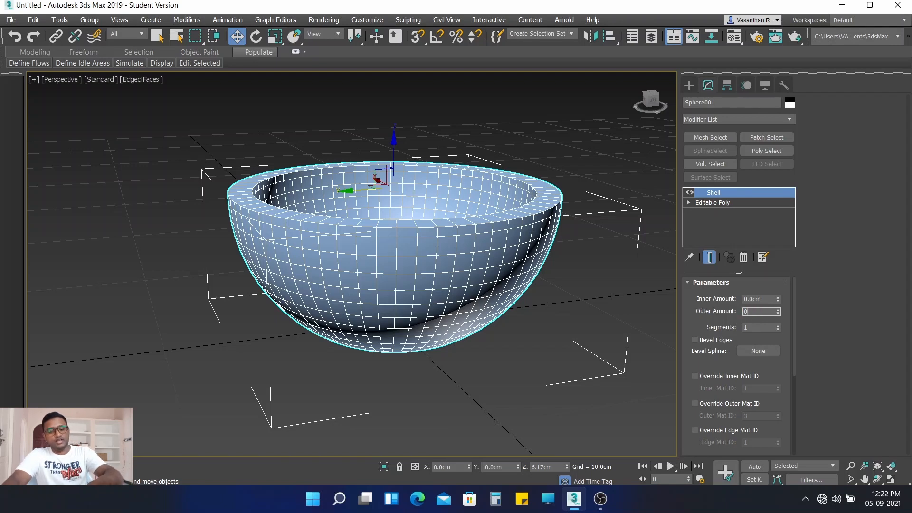
{"action": "type", "text": ".2"}
{"action": "key", "text": "Return"}
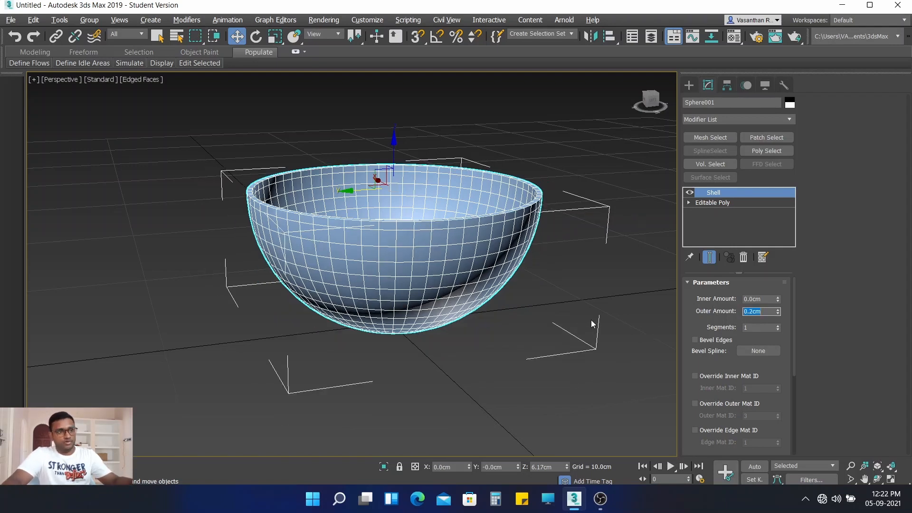
{"action": "scroll", "coordinate": [719, 374], "scroll_direction": "down", "scroll_amount": 4}
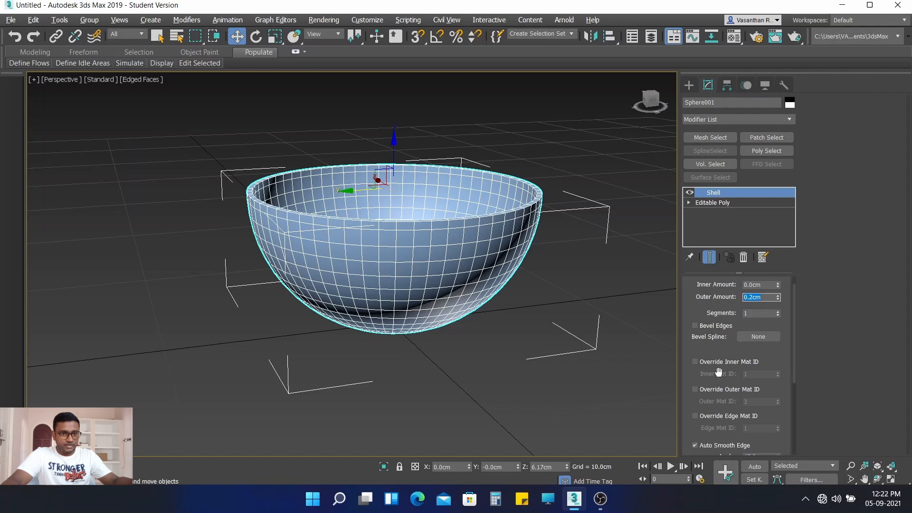
{"action": "scroll", "coordinate": [719, 374], "scroll_direction": "up", "scroll_amount": 4}
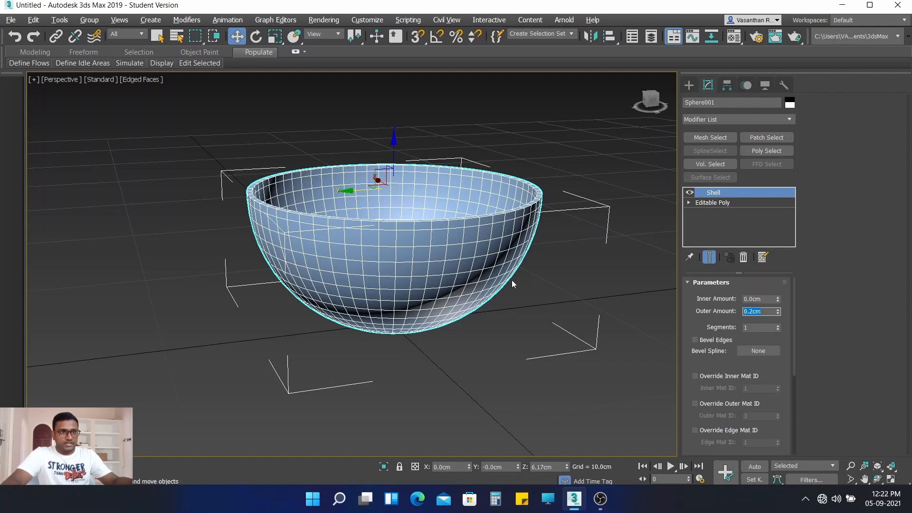
Convert the shelled bowl to an editable poly.
{"action": "right_click", "coordinate": [475, 256]}
{"action": "mouse_move", "coordinate": [521, 382]}
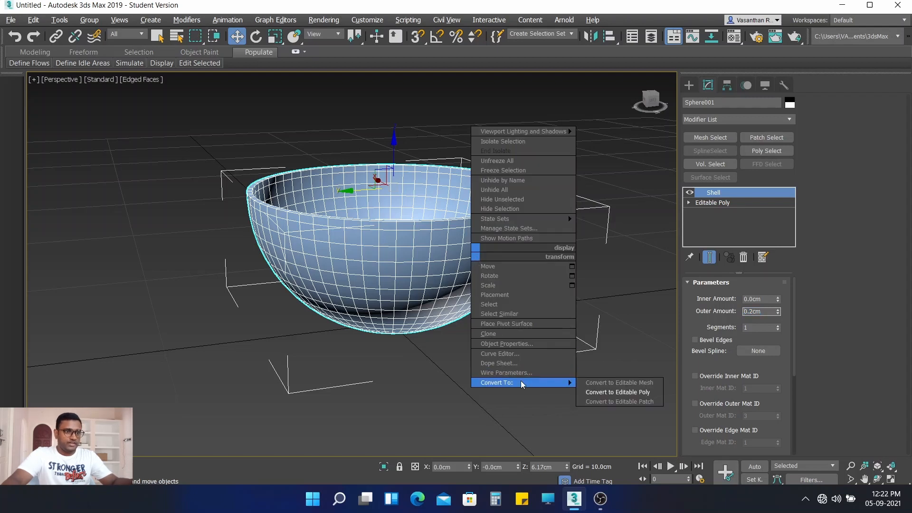
{"action": "left_click", "coordinate": [643, 392]}
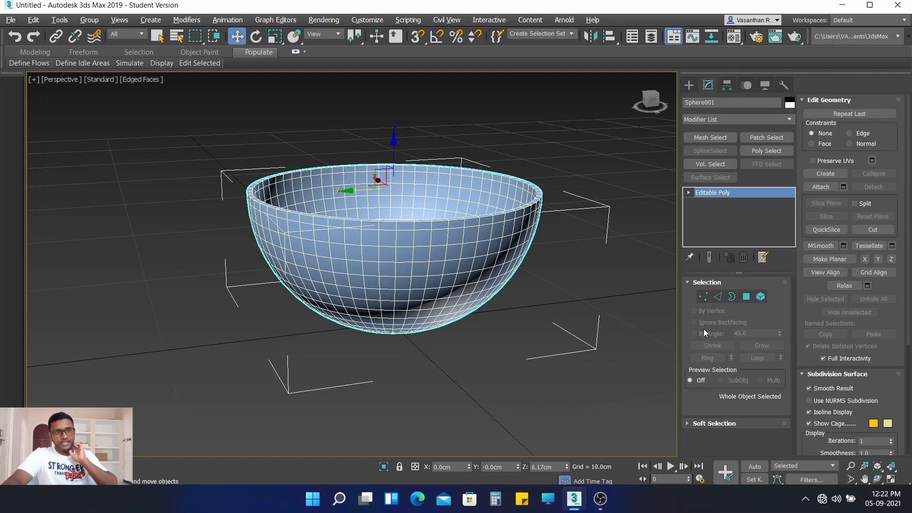
At edge level, extrude the selected vertical edge loops with a height of 0.3 cm and a width of 0.17 cm.
{"action": "left_click", "coordinate": [718, 297]}
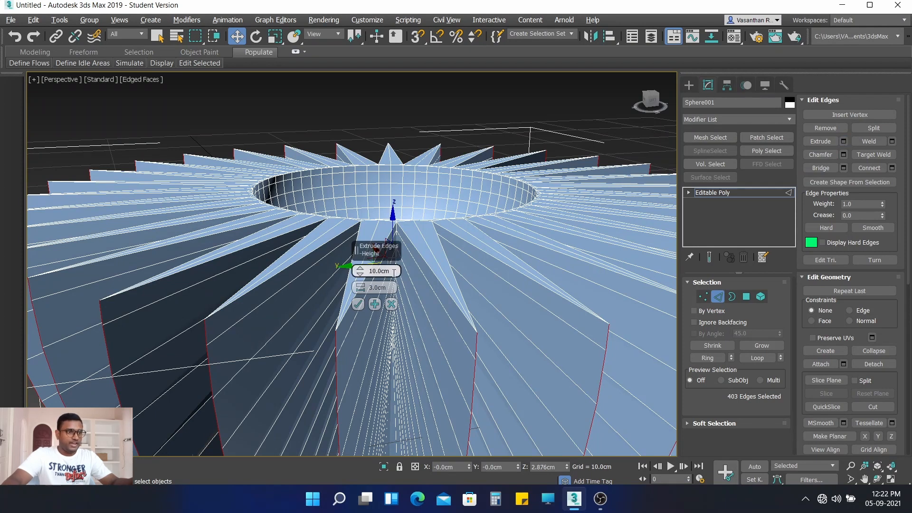
{"action": "left_click_drag", "start_coordinate": [394, 272], "coordinate": [366, 274]}
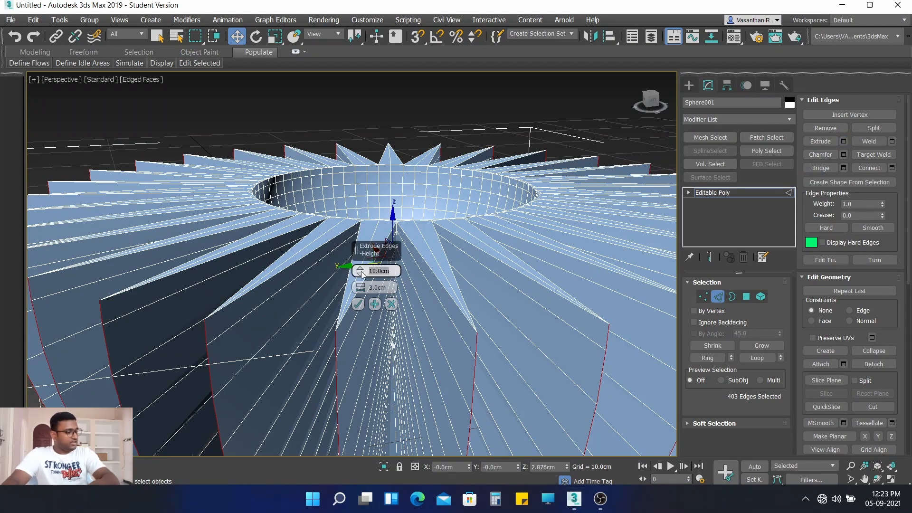
{"action": "type", "text": "0."}
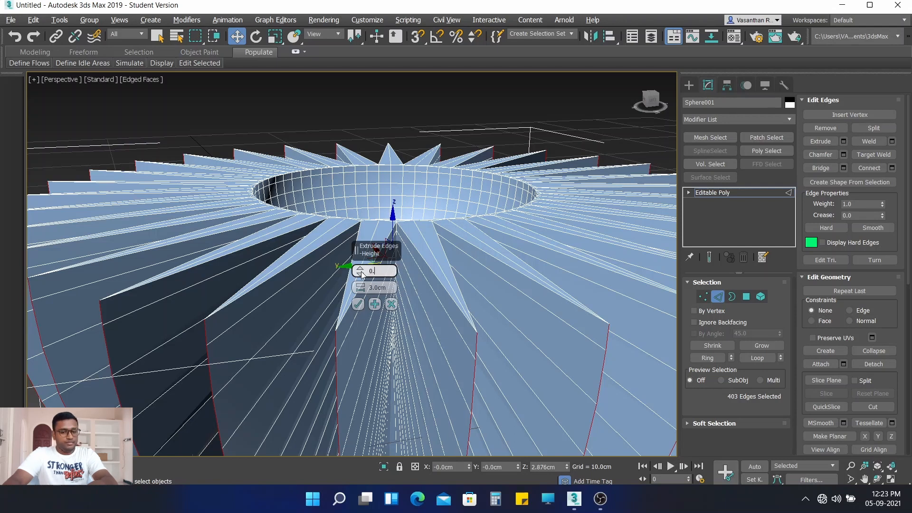
{"action": "type", "text": "3"}
{"action": "key", "text": "Return"}
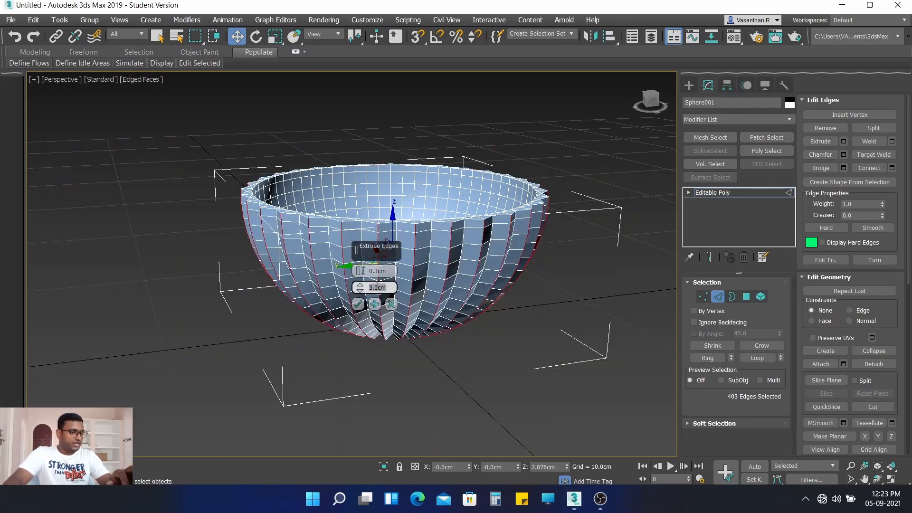
{"action": "double_click", "coordinate": [369, 288]}
{"action": "type", "text": "0"}
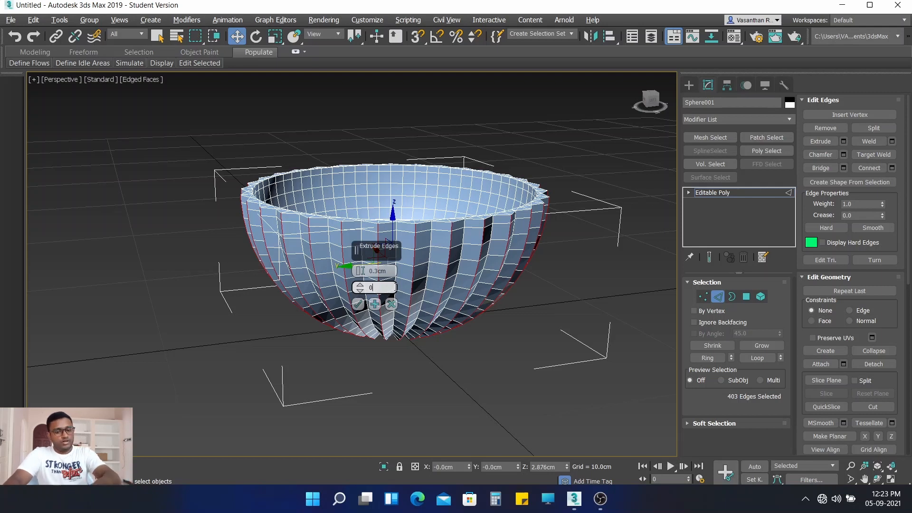
{"action": "type", "text": ".17"}
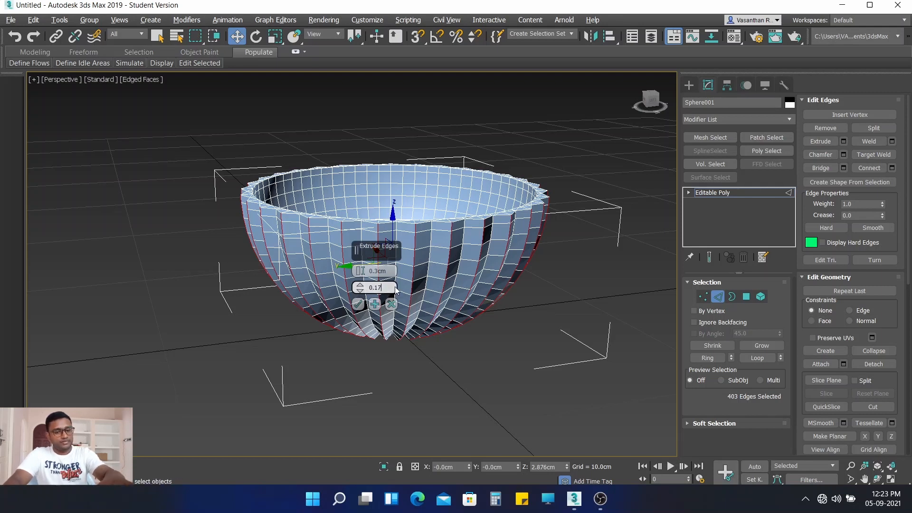
{"action": "left_click", "coordinate": [359, 305]}
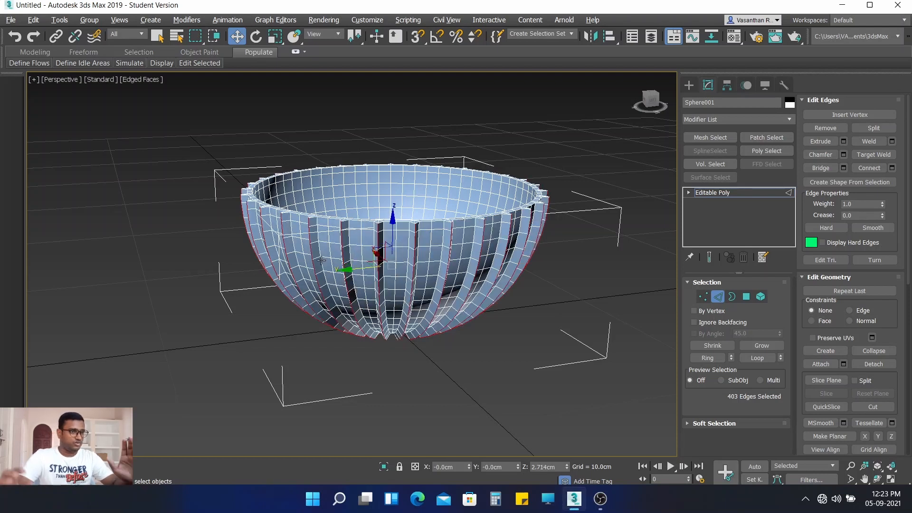
Chamfer the selected rib edges with 6 connect edge segments and leave edge level.
{"action": "left_click", "coordinate": [843, 155]}
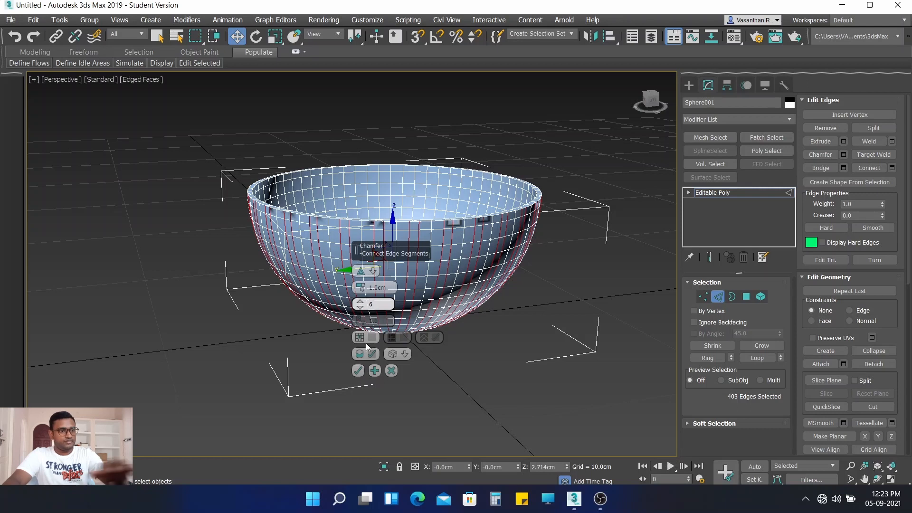
{"action": "left_click", "coordinate": [358, 371]}
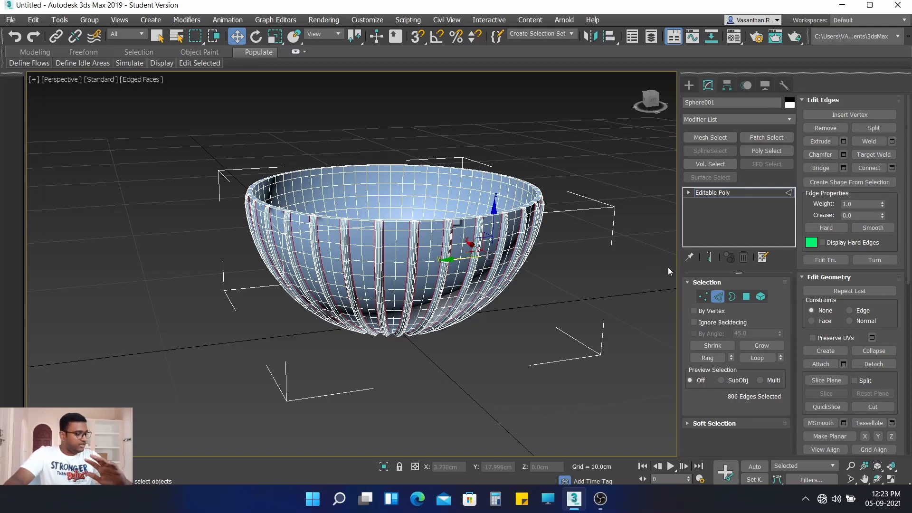
{"action": "left_click", "coordinate": [720, 296]}
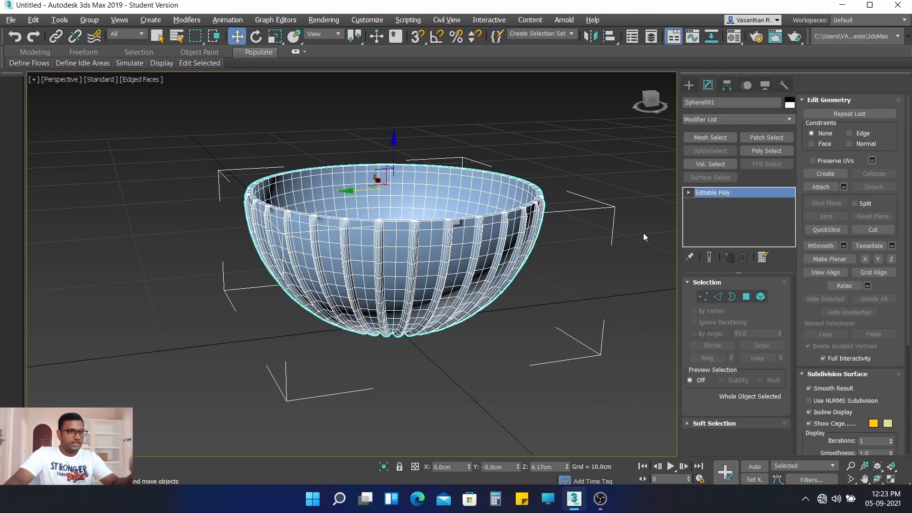
Apply the Twist modifier to the bowl with an angle of 40 about the Z axis.
{"action": "left_click", "coordinate": [723, 118]}
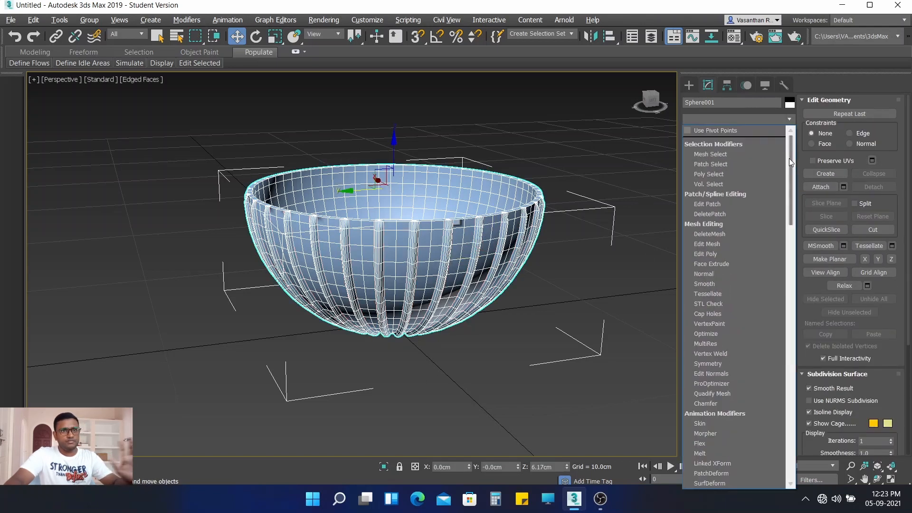
{"action": "left_click_drag", "start_coordinate": [791, 155], "coordinate": [802, 296]}
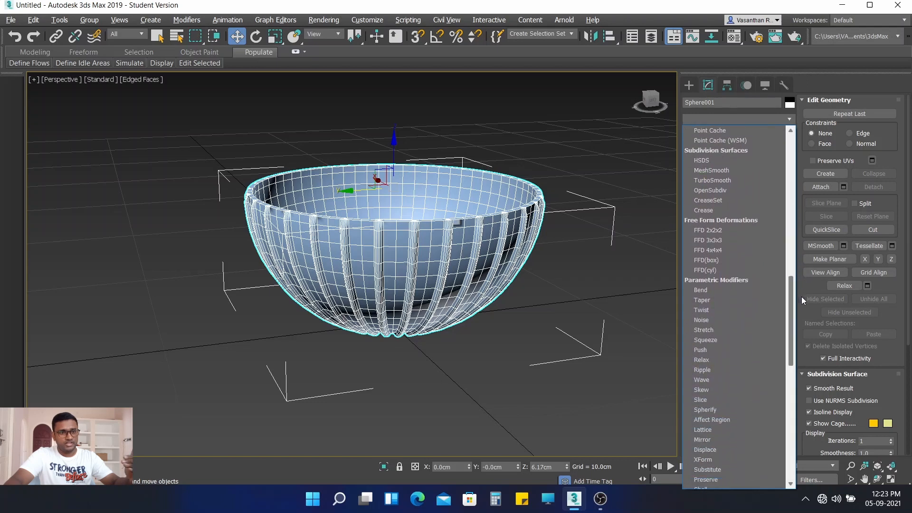
{"action": "left_click", "coordinate": [715, 311]}
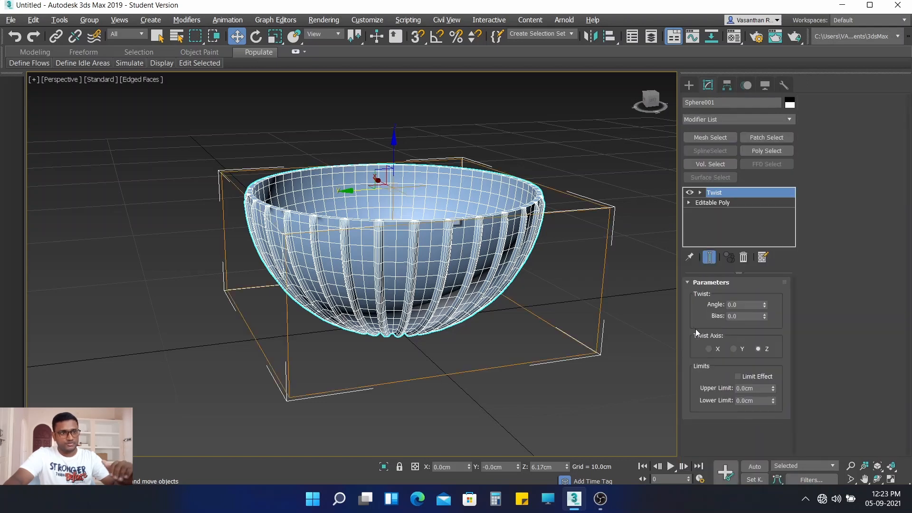
{"action": "left_click", "coordinate": [745, 305]}
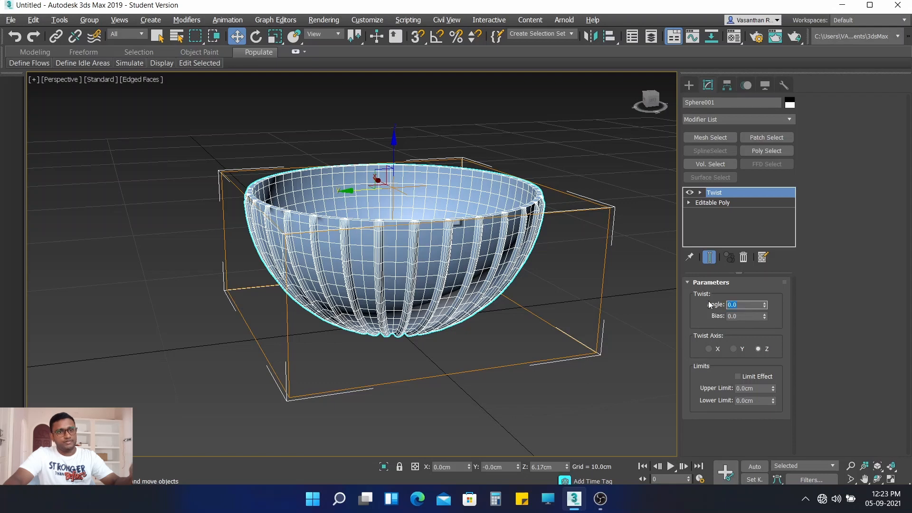
{"action": "type", "text": "40"}
{"action": "key", "text": "Return"}
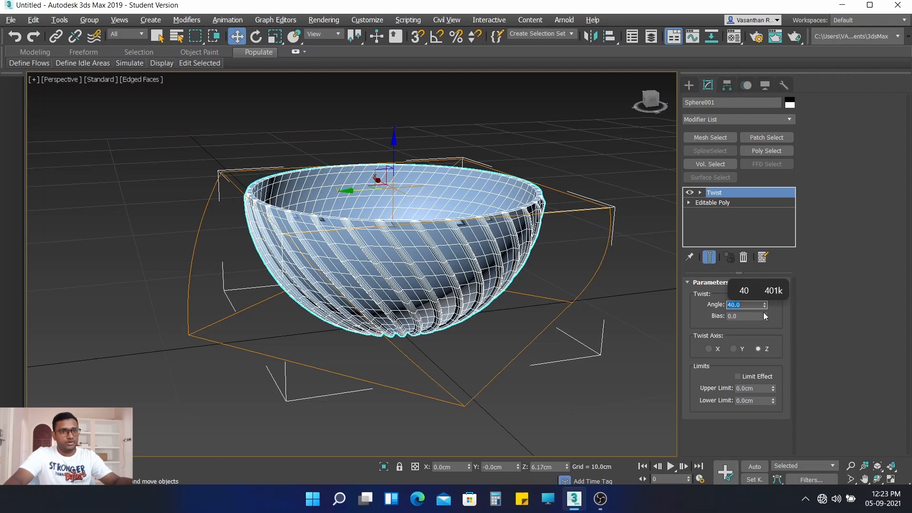
Try a Twist angle of 71 with a bias of 0.5, and reset the bias to 0 and the angle to 40.
{"action": "left_click_drag", "start_coordinate": [763, 313], "coordinate": [759, 273]}
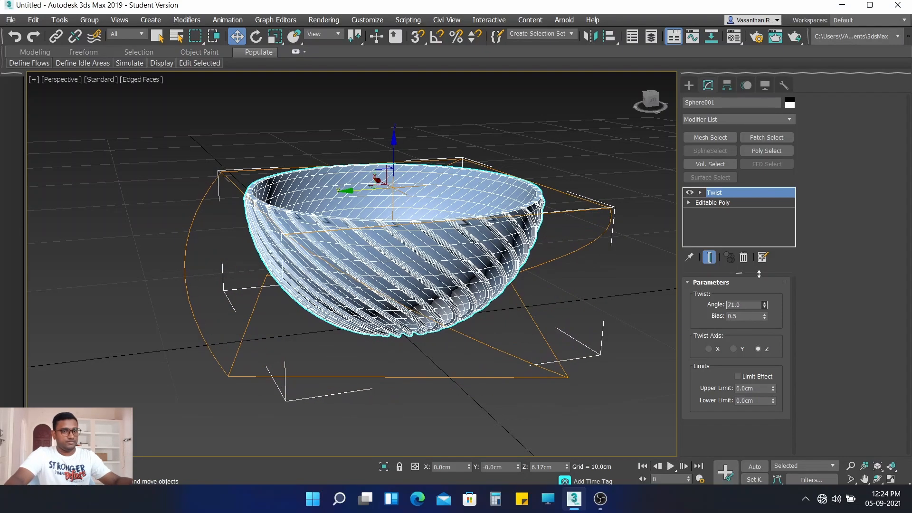
{"action": "left_click_drag", "start_coordinate": [752, 318], "coordinate": [705, 319]}
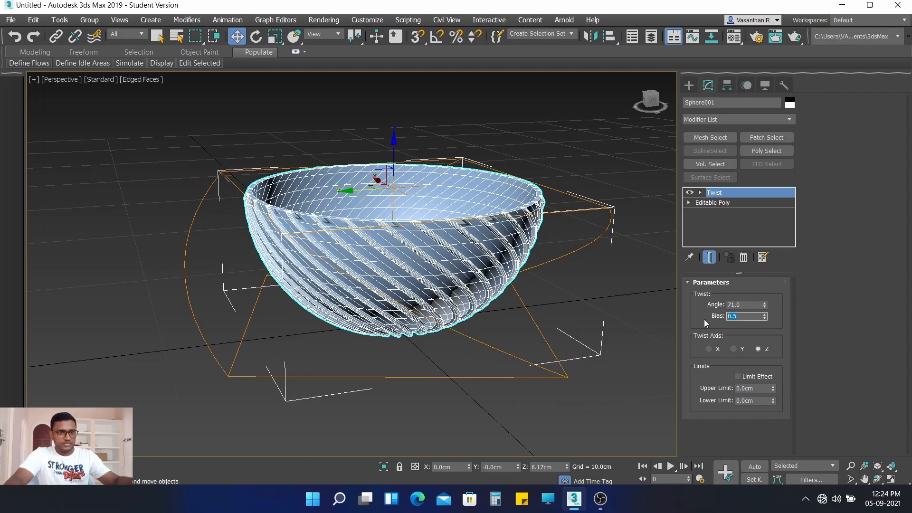
{"action": "type", "text": "0"}
{"action": "key", "text": "Return"}
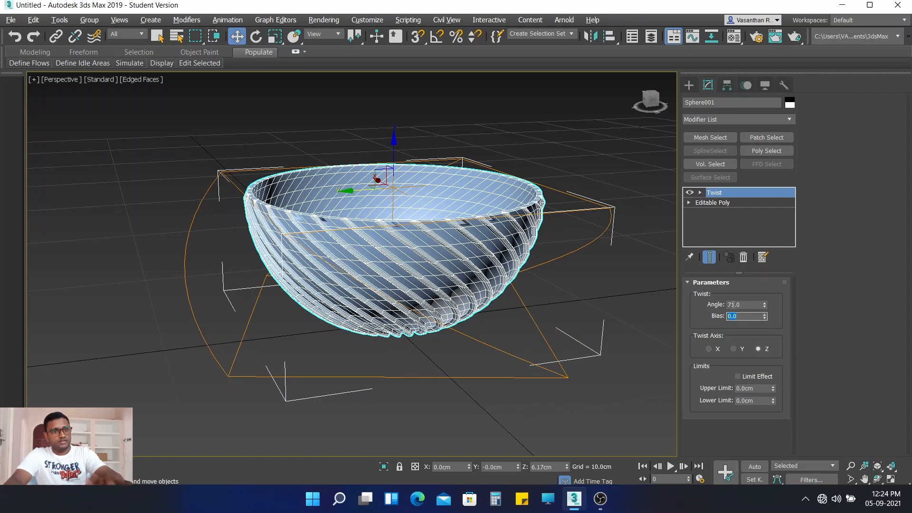
{"action": "left_click_drag", "start_coordinate": [744, 303], "coordinate": [696, 300]}
{"action": "type", "text": "40"}
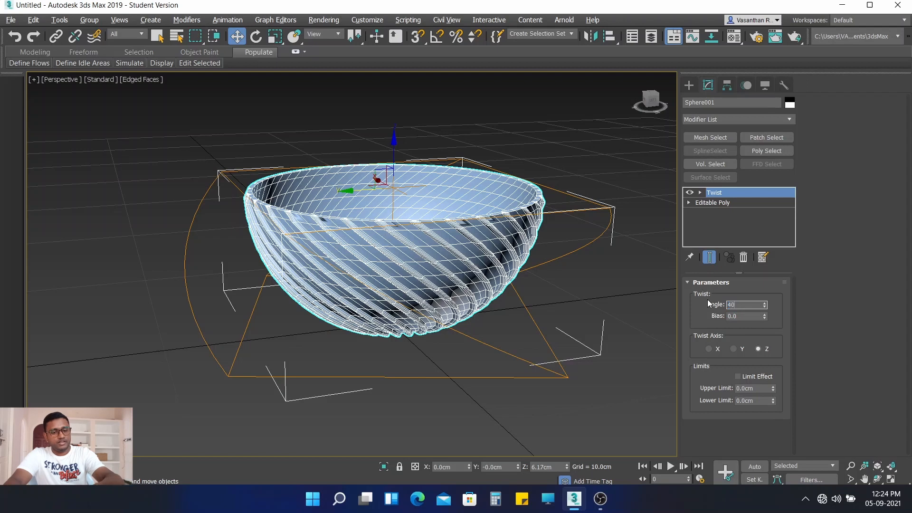
{"action": "key", "text": "Return"}
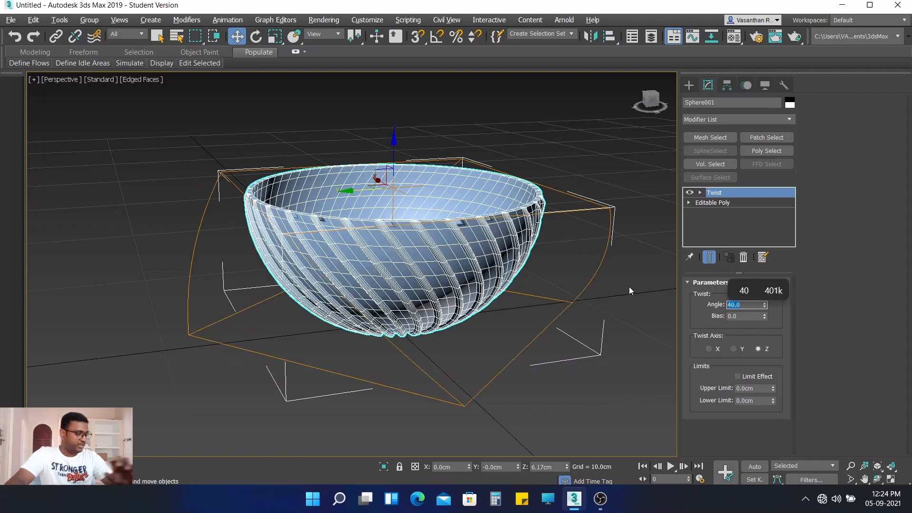
Add a TurboSmooth modifier above the Twist on the bowl.
{"action": "left_click", "coordinate": [635, 222]}
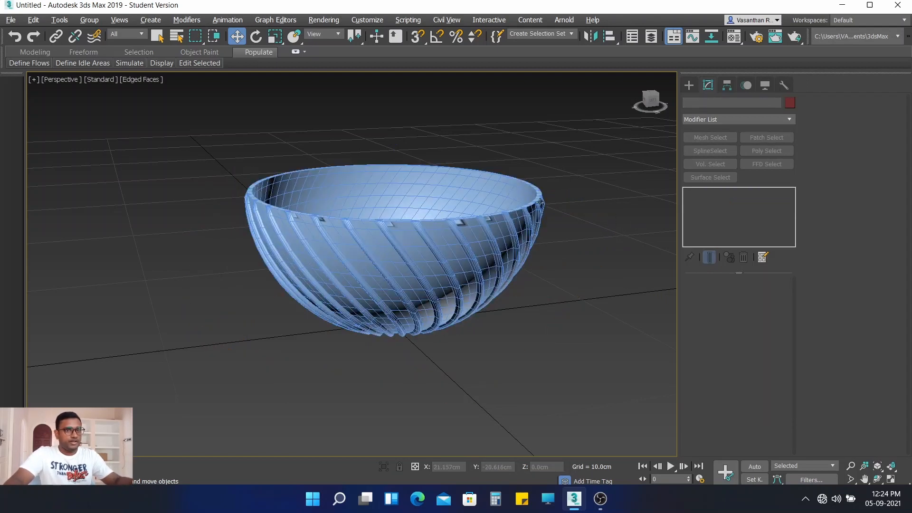
{"action": "left_click", "coordinate": [525, 212]}
{"action": "left_click", "coordinate": [727, 119]}
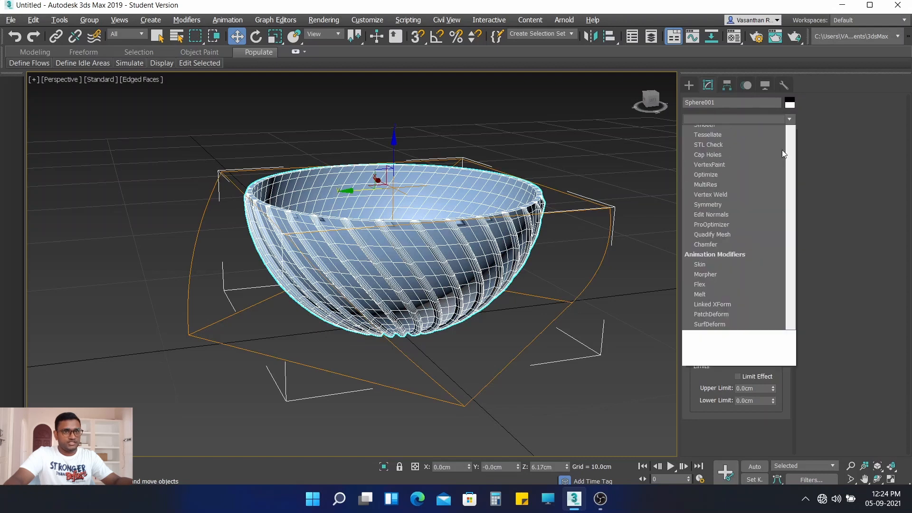
{"action": "left_click_drag", "start_coordinate": [790, 169], "coordinate": [796, 256]}
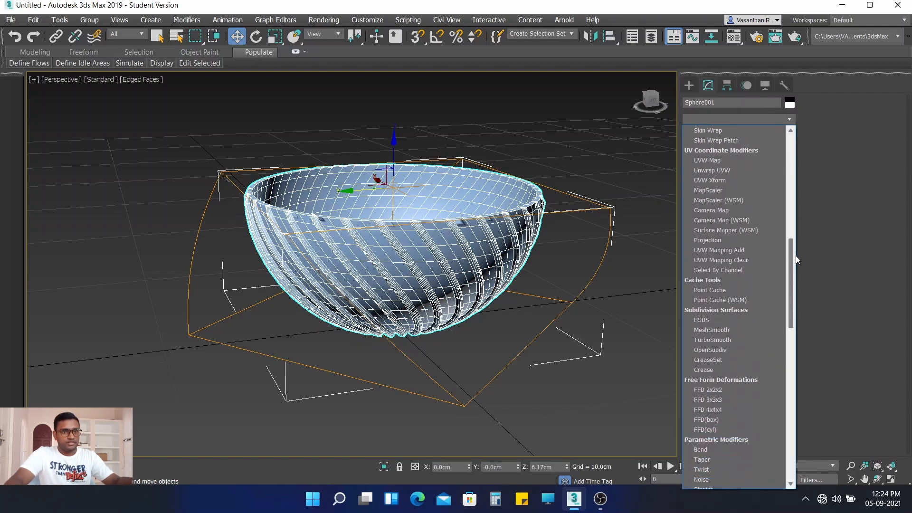
{"action": "left_click", "coordinate": [737, 340]}
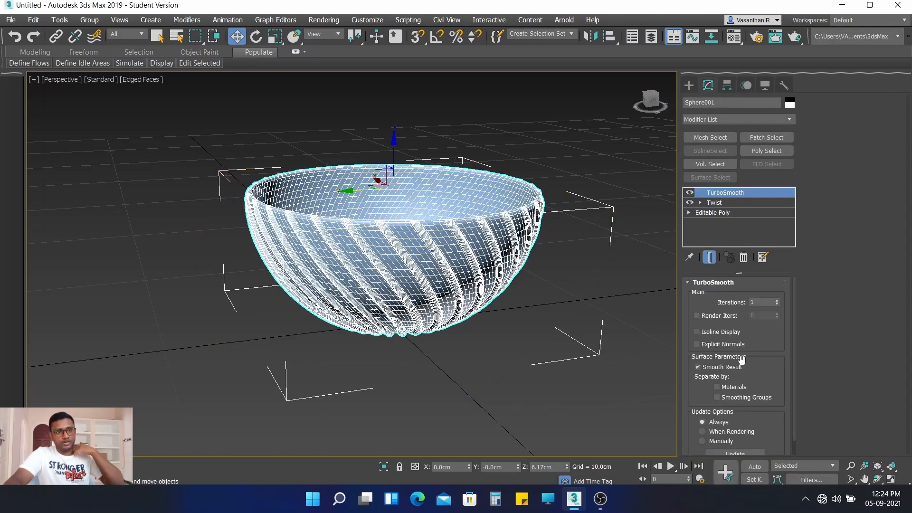
Turn on TurboSmooth's Isoline Display, set its iterations to 3, and deselect the bowl to view it.
{"action": "left_click", "coordinate": [705, 332]}
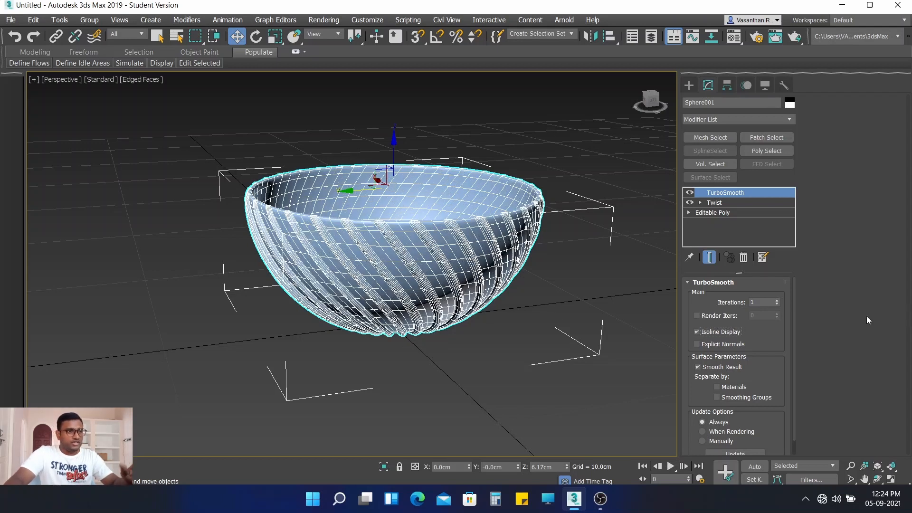
{"action": "double_click", "coordinate": [767, 303]}
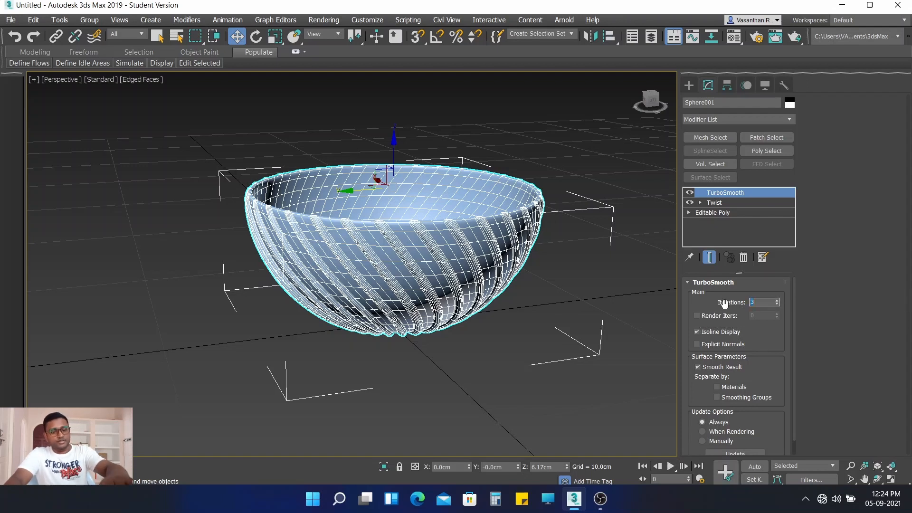
{"action": "left_click", "coordinate": [594, 279]}
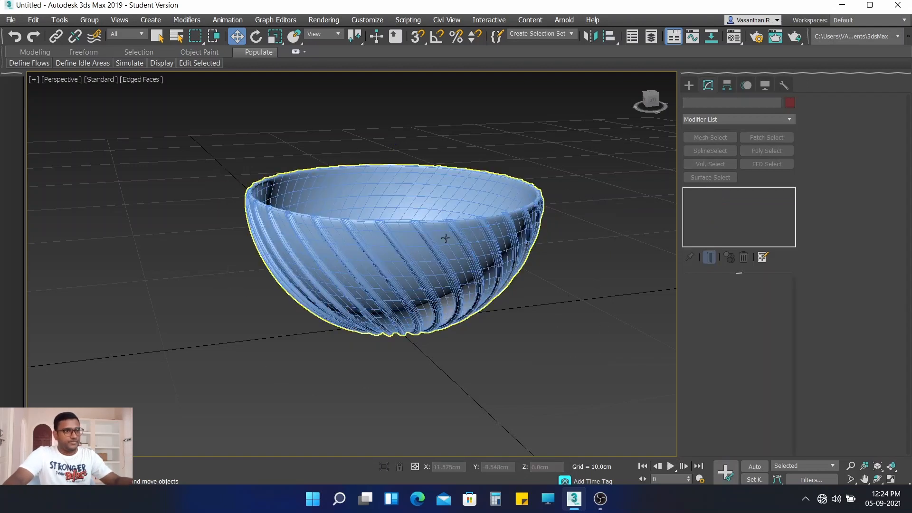
{"action": "left_click", "coordinate": [427, 212]}
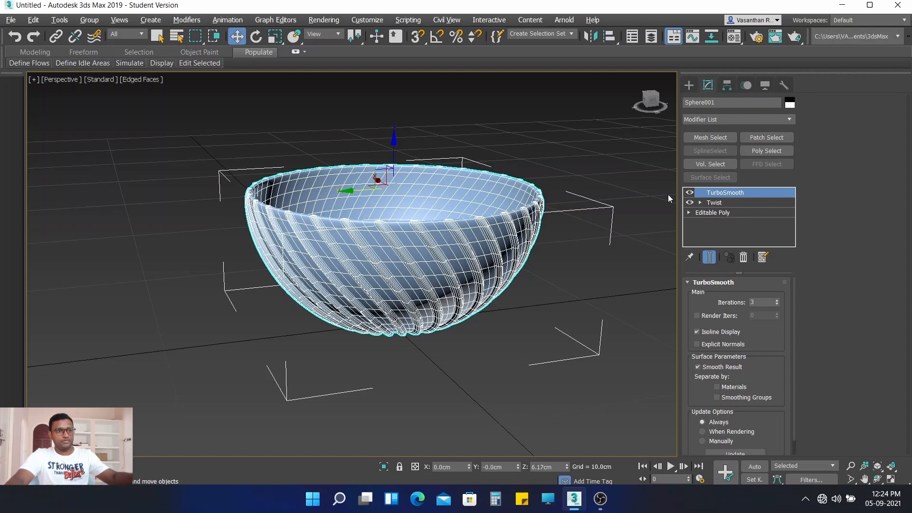
{"action": "left_click", "coordinate": [652, 246]}
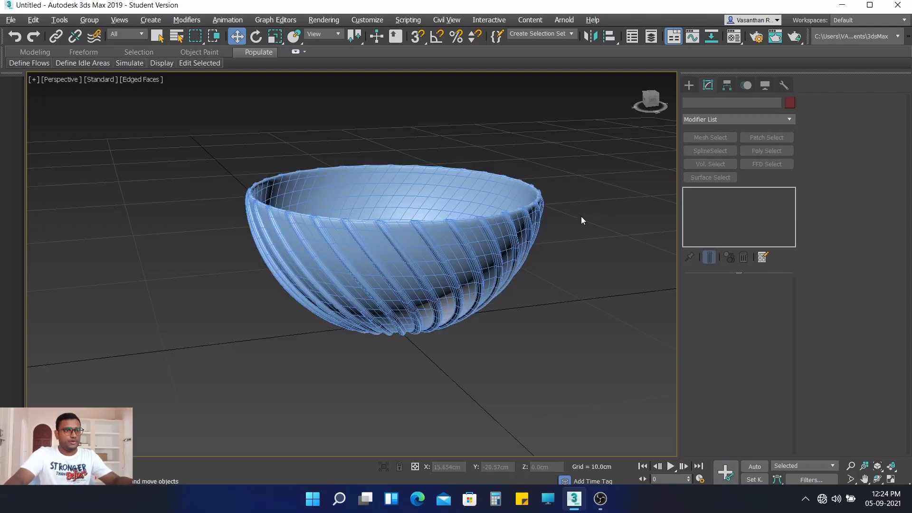
Collapse the bowl's modifier stack by converting the bowl to an Editable Poly.
{"action": "left_click", "coordinate": [450, 241]}
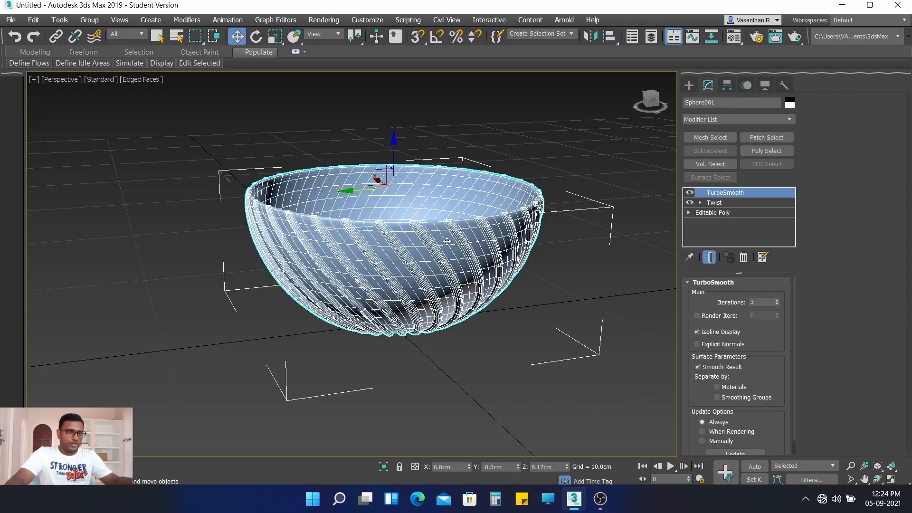
{"action": "right_click", "coordinate": [446, 241]}
{"action": "mouse_move", "coordinate": [500, 368]}
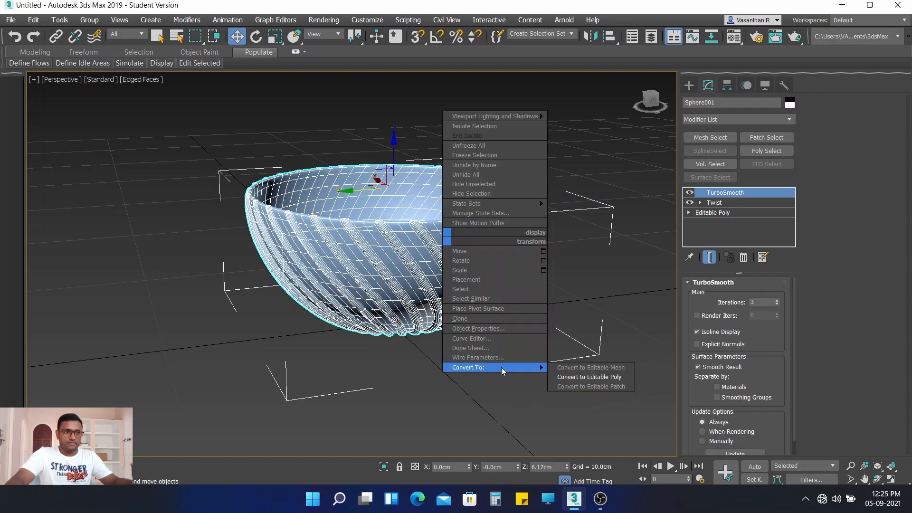
{"action": "left_click", "coordinate": [582, 379]}
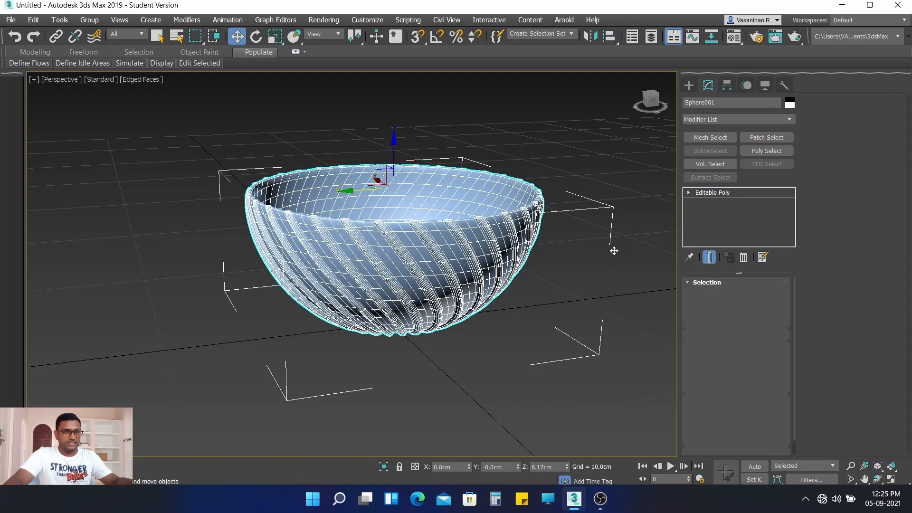
At polygon level, select only the circular disc of polygons at the centre of the bowl's inner bottom.
{"action": "middle_click_drag", "start_coordinate": [614, 252], "coordinate": [611, 280], "text": "alt"}
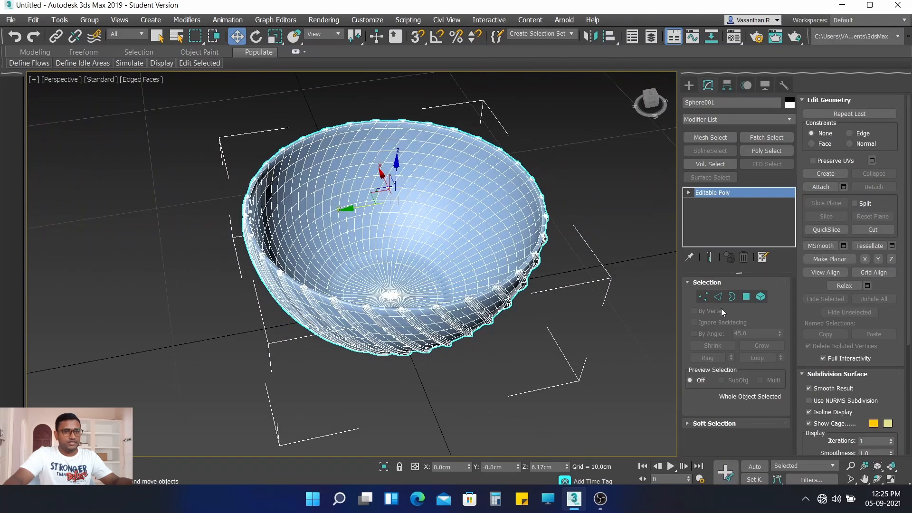
{"action": "left_click", "coordinate": [740, 298]}
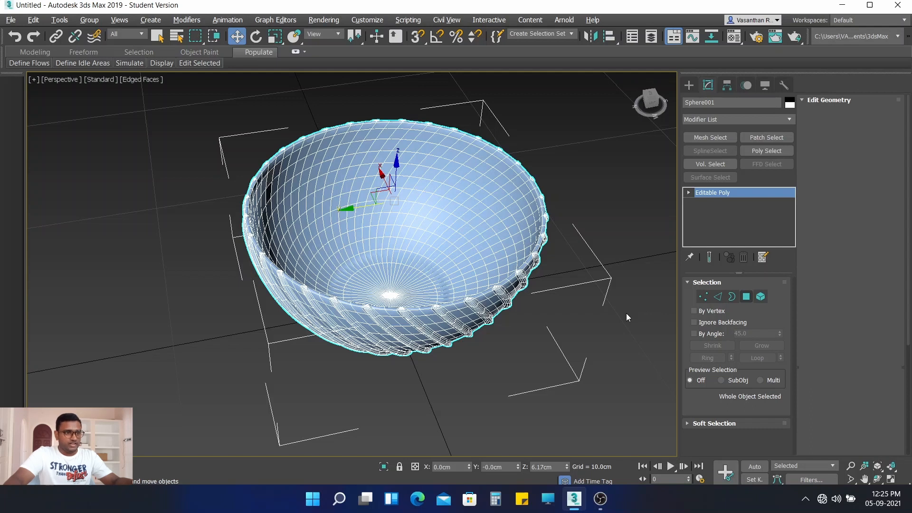
{"action": "scroll", "coordinate": [628, 308], "scroll_direction": "up", "scroll_amount": 3}
{"action": "scroll", "coordinate": [588, 300], "scroll_direction": "down", "scroll_amount": 3}
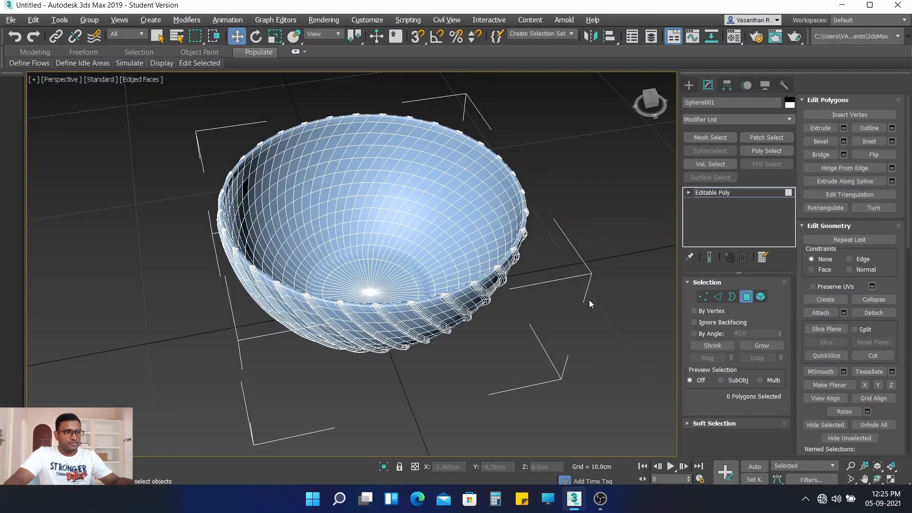
{"action": "middle_click_drag", "start_coordinate": [589, 300], "coordinate": [588, 321], "text": "alt"}
{"action": "left_click", "coordinate": [407, 282]}
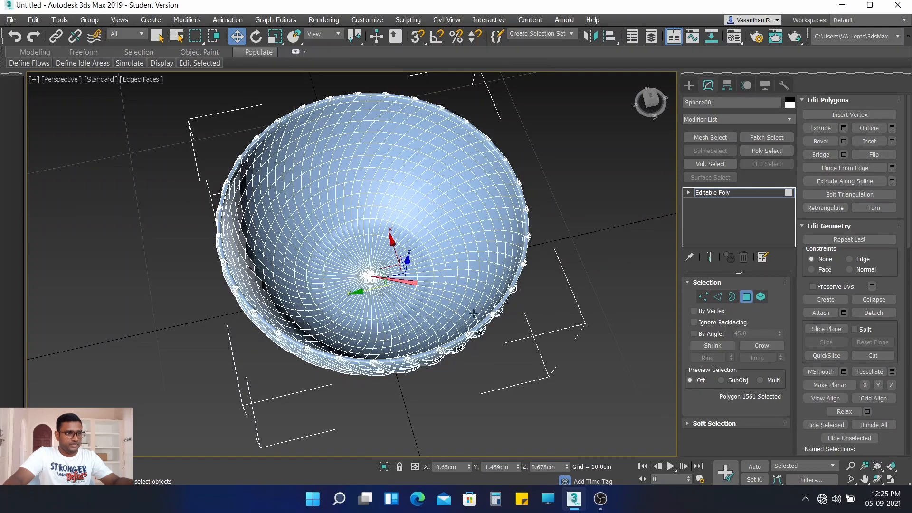
{"action": "left_click", "coordinate": [760, 346]}
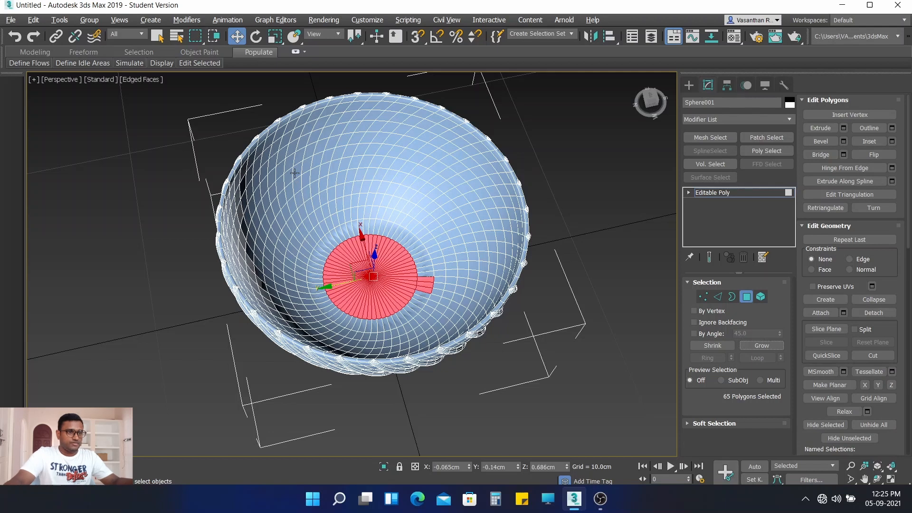
{"action": "left_click", "coordinate": [427, 286], "text": "alt"}
{"action": "left_click", "coordinate": [427, 285], "text": "alt"}
{"action": "left_click", "coordinate": [432, 283], "text": "alt"}
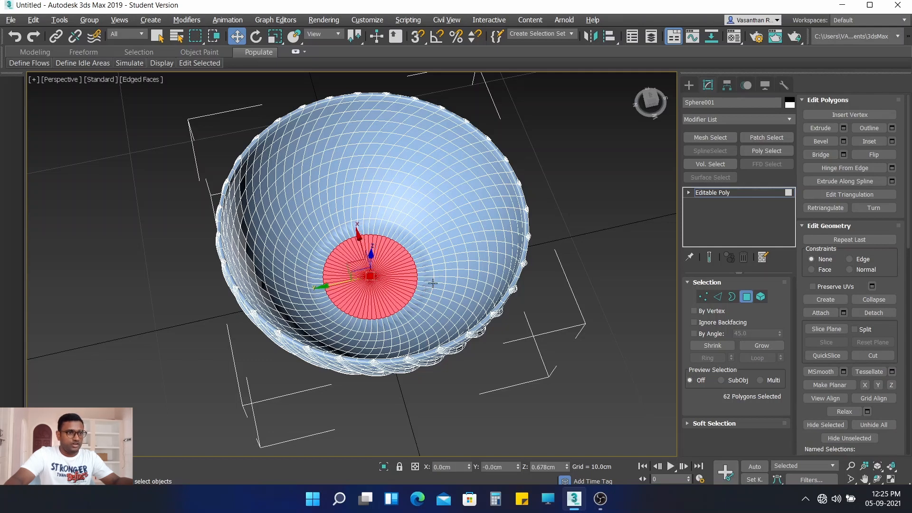
Grow the polygon selection until it covers the bowl's whole inner surface up to the rim.
{"action": "left_click", "coordinate": [762, 345]}
{"action": "left_click", "coordinate": [762, 346]}
{"action": "left_click", "coordinate": [762, 346]}
{"action": "left_click", "coordinate": [762, 346]}
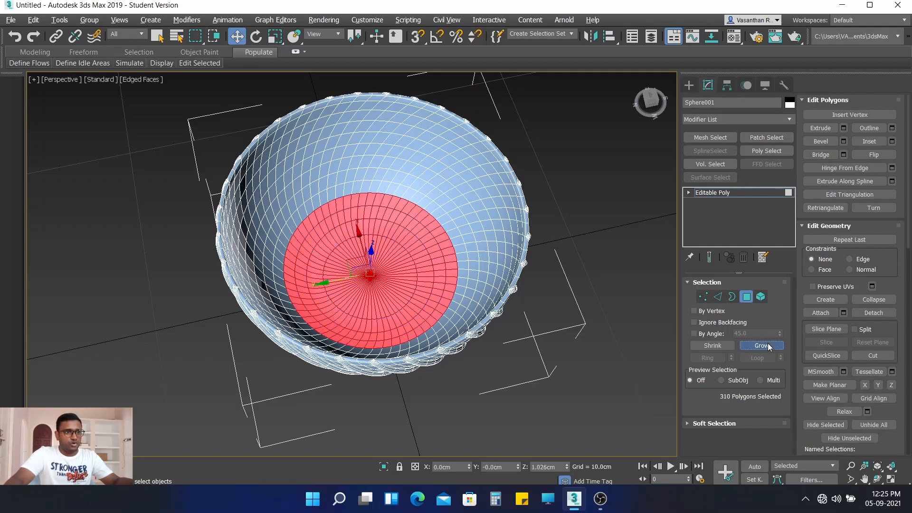
{"action": "left_click", "coordinate": [762, 345]}
{"action": "left_click", "coordinate": [762, 345]}
{"action": "left_click", "coordinate": [762, 345]}
{"action": "left_click", "coordinate": [762, 346]}
{"action": "left_click", "coordinate": [767, 343]}
{"action": "left_click", "coordinate": [768, 343]}
{"action": "left_click", "coordinate": [767, 343]}
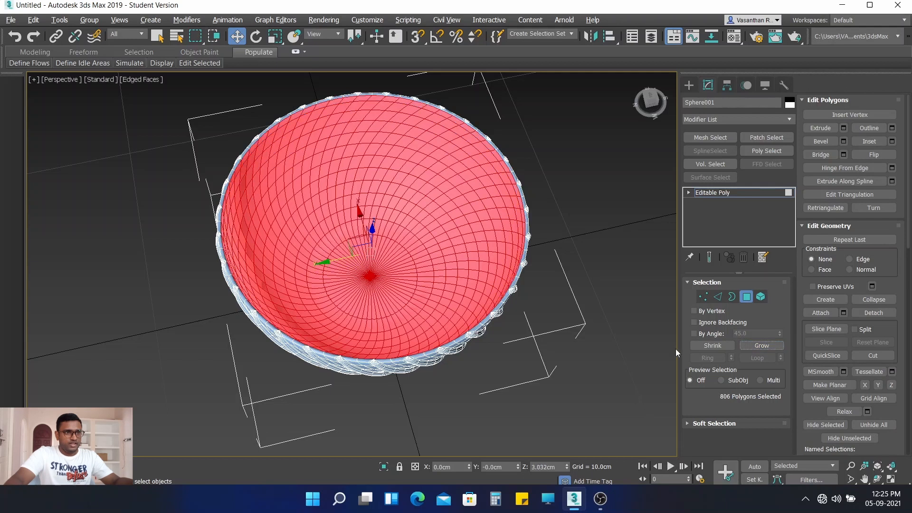
Detach the selected inner polygons as a separate object under the default name and leave polygon level.
{"action": "middle_click_drag", "start_coordinate": [595, 340], "coordinate": [588, 289], "text": "alt"}
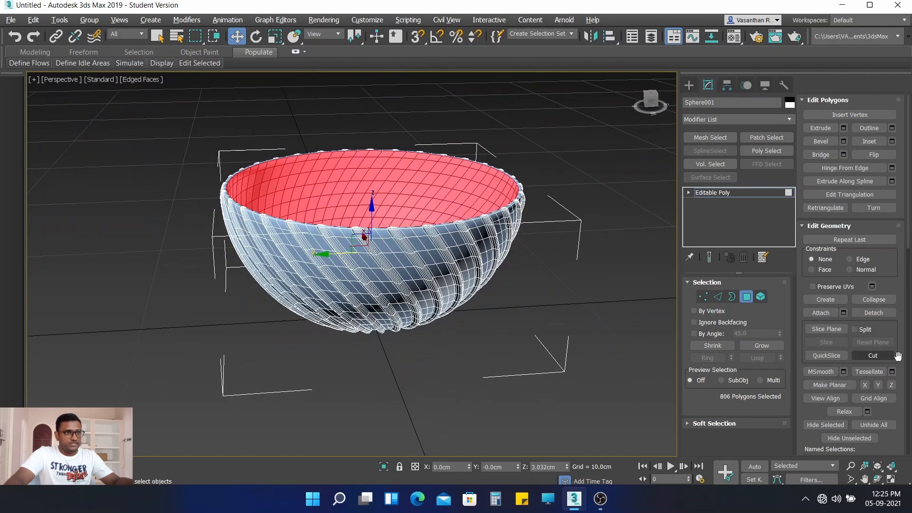
{"action": "left_click", "coordinate": [878, 312]}
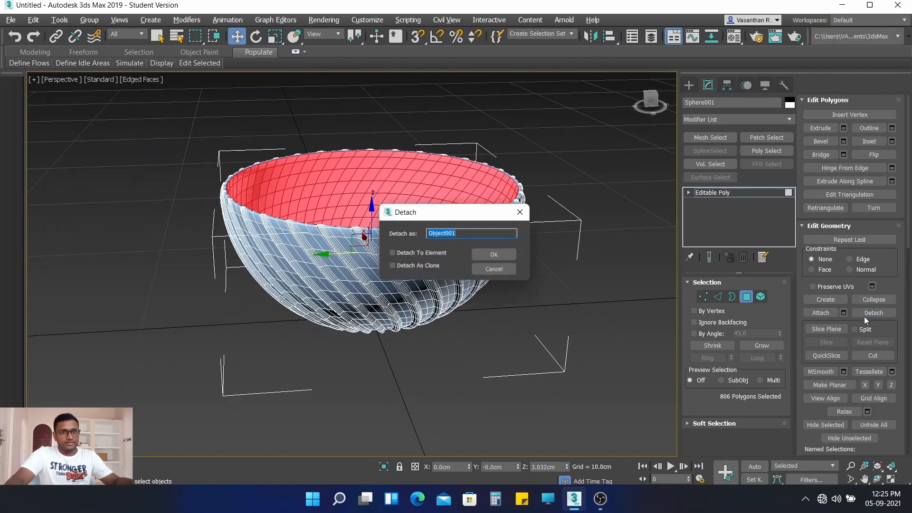
{"action": "left_click", "coordinate": [498, 257]}
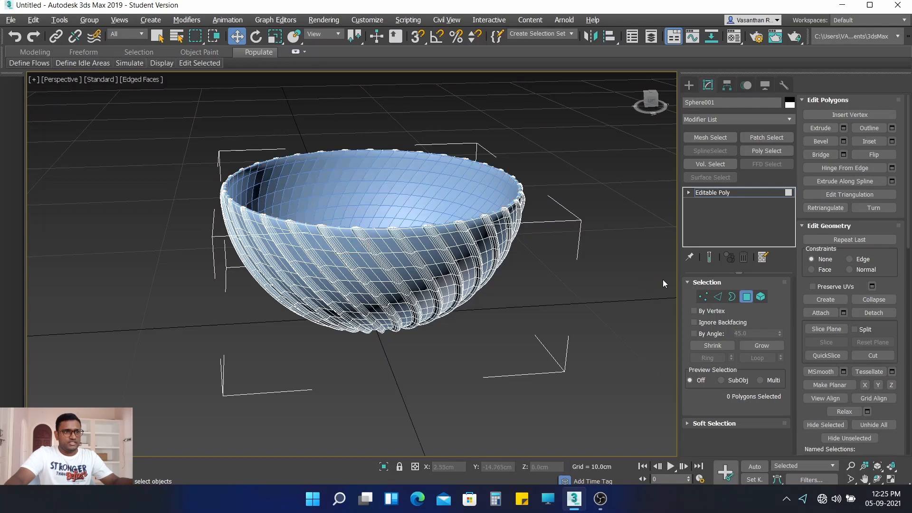
{"action": "left_click", "coordinate": [746, 300]}
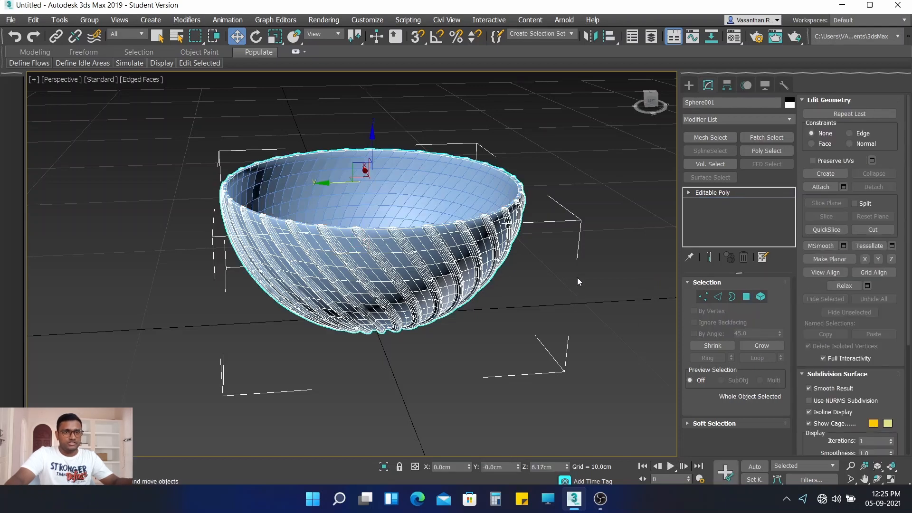
Select the detached inner surface of the bowl and set its object color to light pink.
{"action": "left_click", "coordinate": [463, 183]}
{"action": "left_click", "coordinate": [444, 185]}
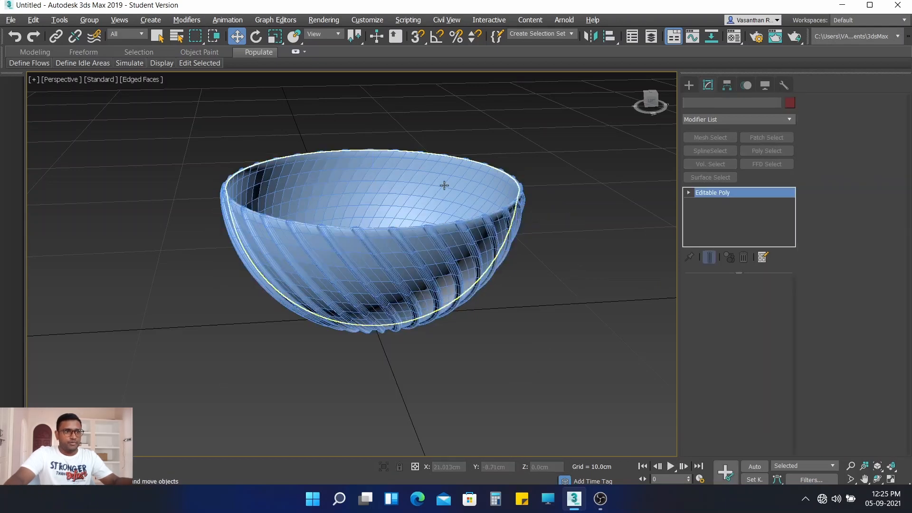
{"action": "left_click", "coordinate": [465, 294]}
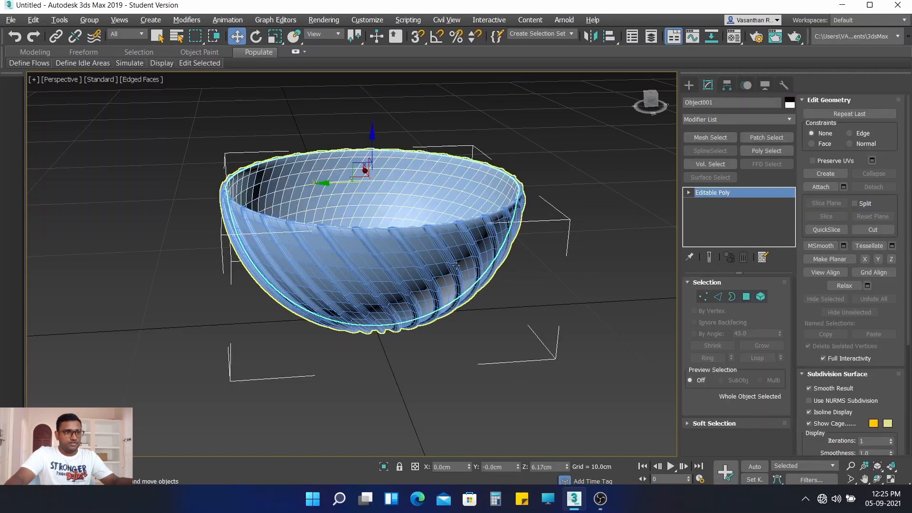
{"action": "key", "text": "ctrl+i"}
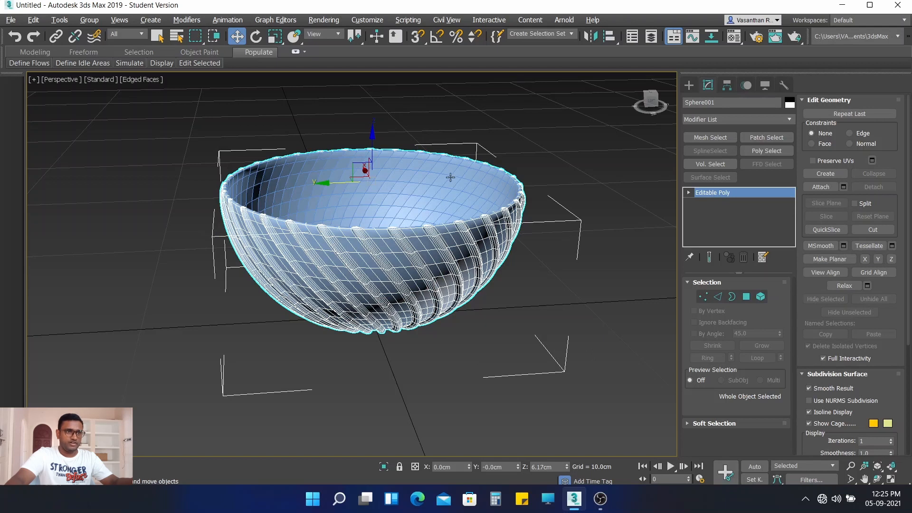
{"action": "left_click", "coordinate": [460, 203]}
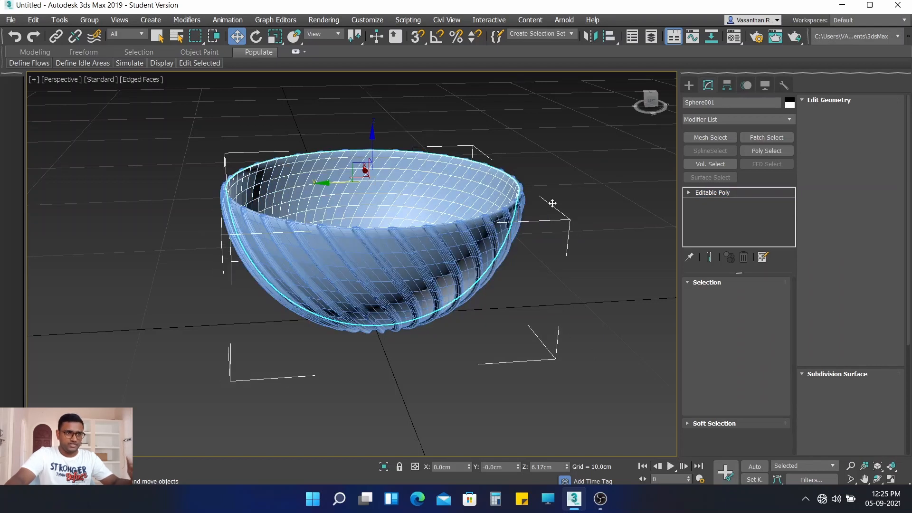
{"action": "left_click", "coordinate": [789, 103]}
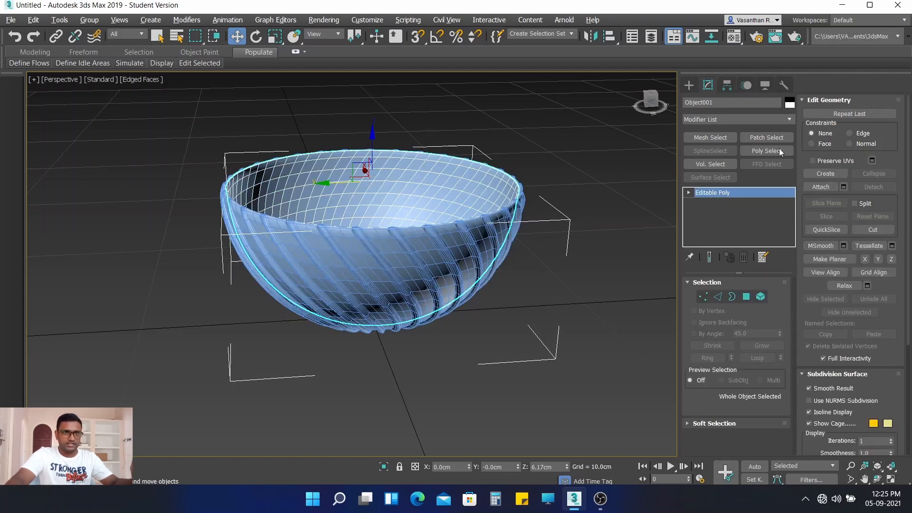
{"action": "left_click", "coordinate": [357, 216]}
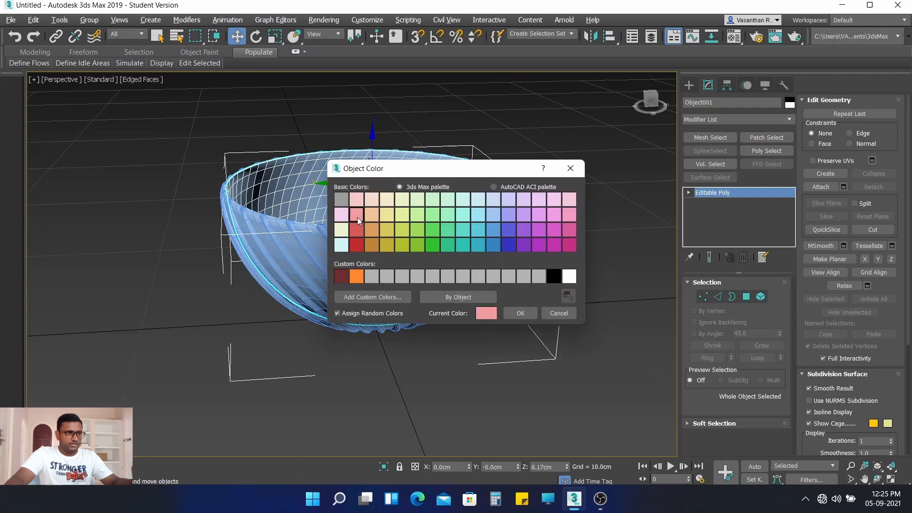
{"action": "left_click", "coordinate": [521, 313]}
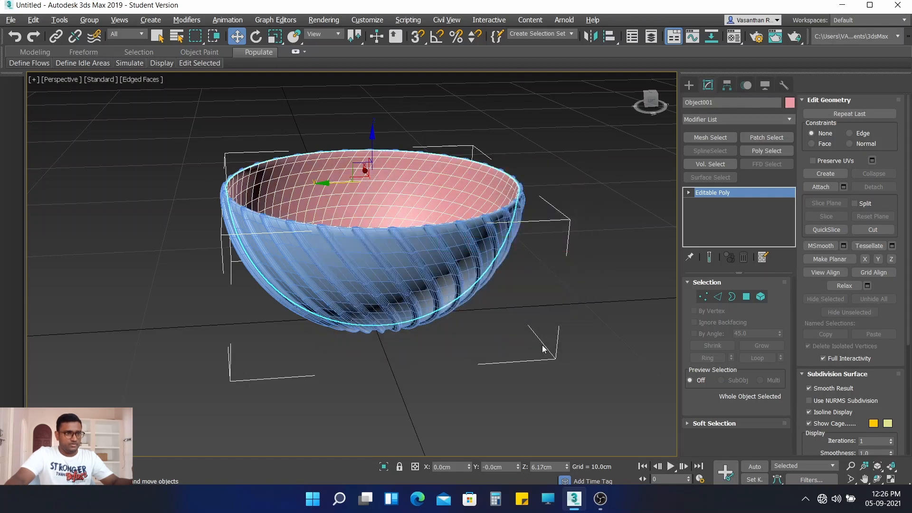
Set the object color of the bowl's ribbed outer shell to dark red and deselect it.
{"action": "left_click", "coordinate": [448, 276], "text": "ctrl"}
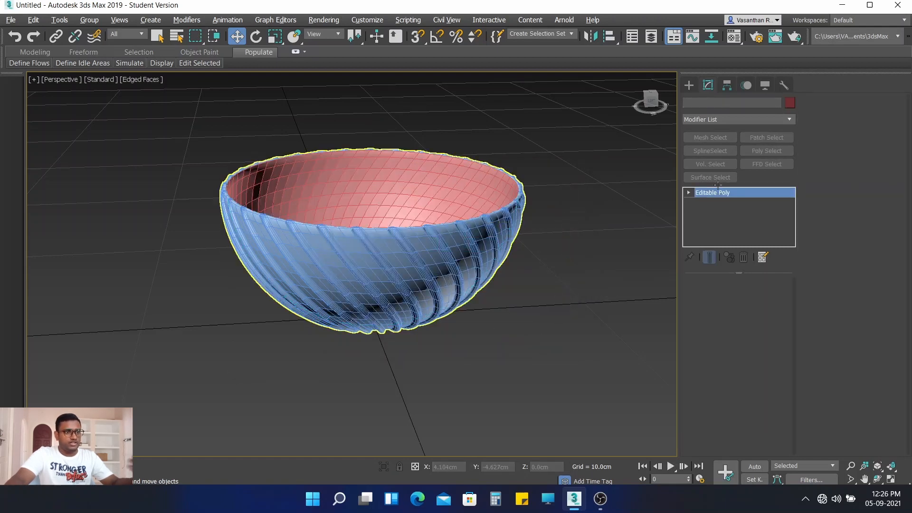
{"action": "left_click", "coordinate": [789, 103]}
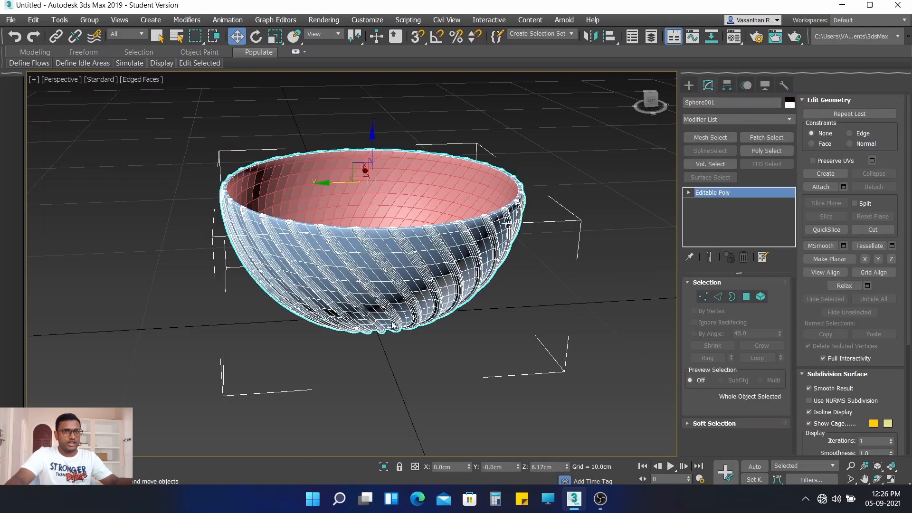
{"action": "left_click", "coordinate": [357, 244]}
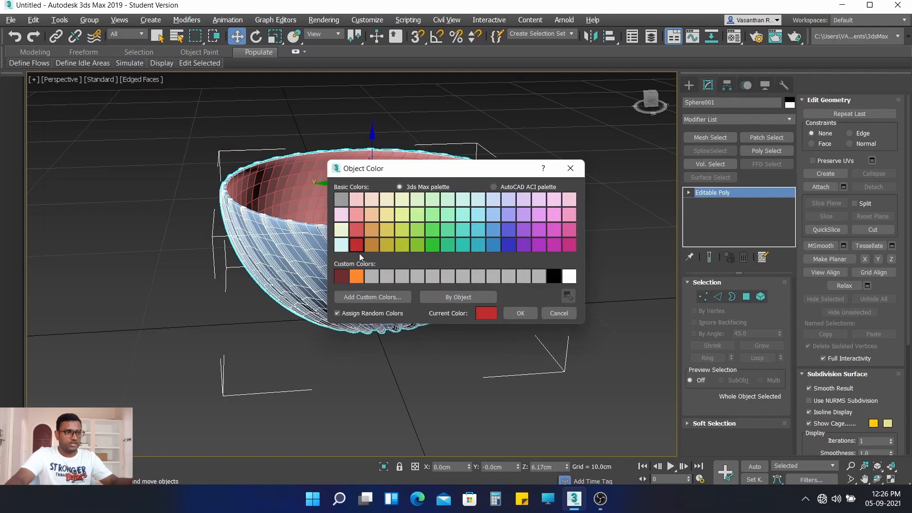
{"action": "left_click", "coordinate": [520, 313]}
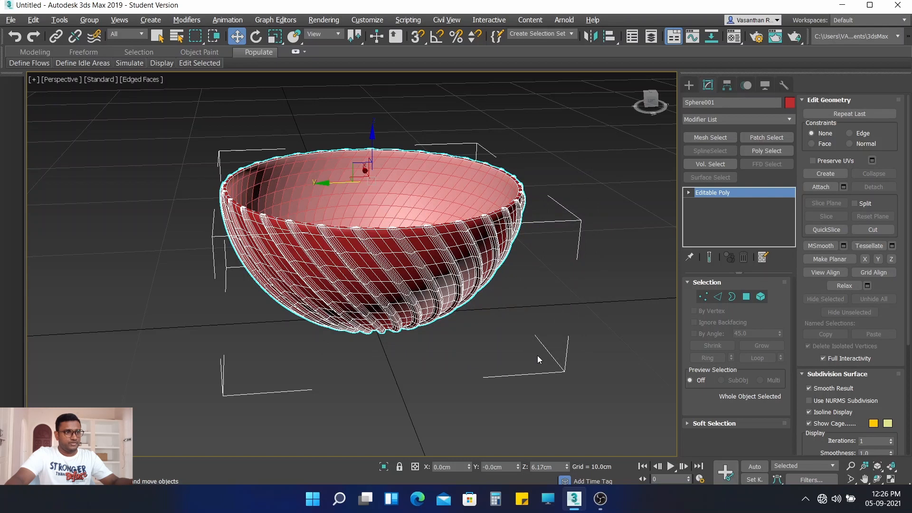
{"action": "left_click", "coordinate": [538, 355]}
{"action": "mouse_move", "coordinate": [544, 355]}
{"action": "middle_mouse_down", "text": "alt"}
{"action": "mouse_move", "coordinate": [530, 343]}
{"action": "mouse_move", "coordinate": [540, 387]}
{"action": "mouse_move", "coordinate": [549, 385]}
{"action": "mouse_move", "coordinate": [543, 353]}
{"action": "mouse_move", "coordinate": [548, 360]}
{"action": "middle_mouse_up", "text": "alt"}
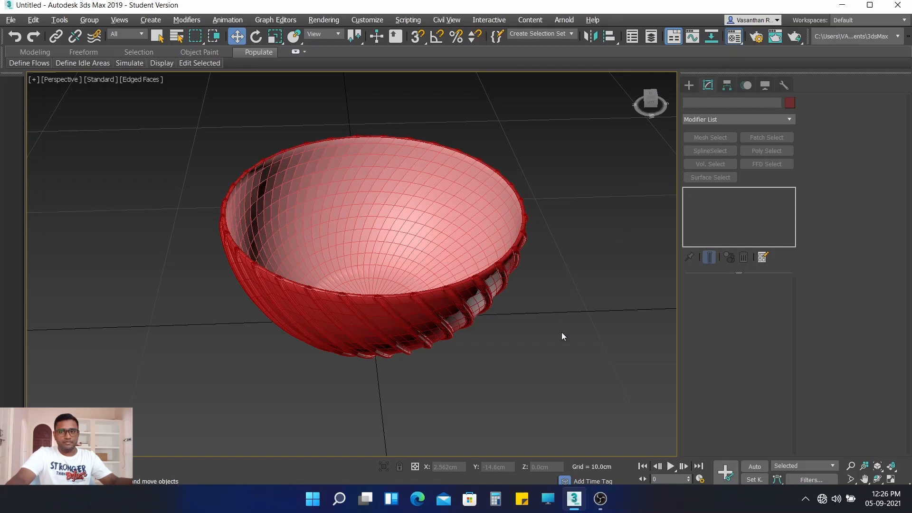
{"action": "key", "text": "m"}
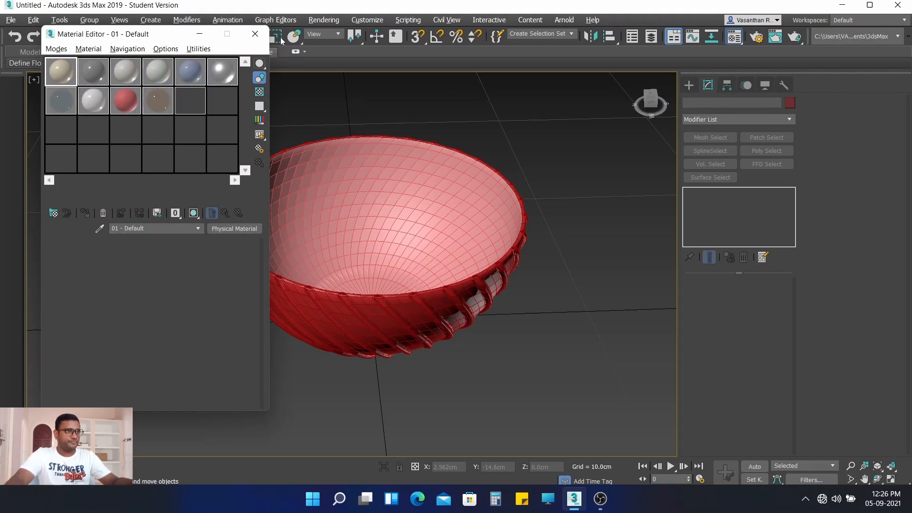
{"action": "left_click", "coordinate": [254, 34]}
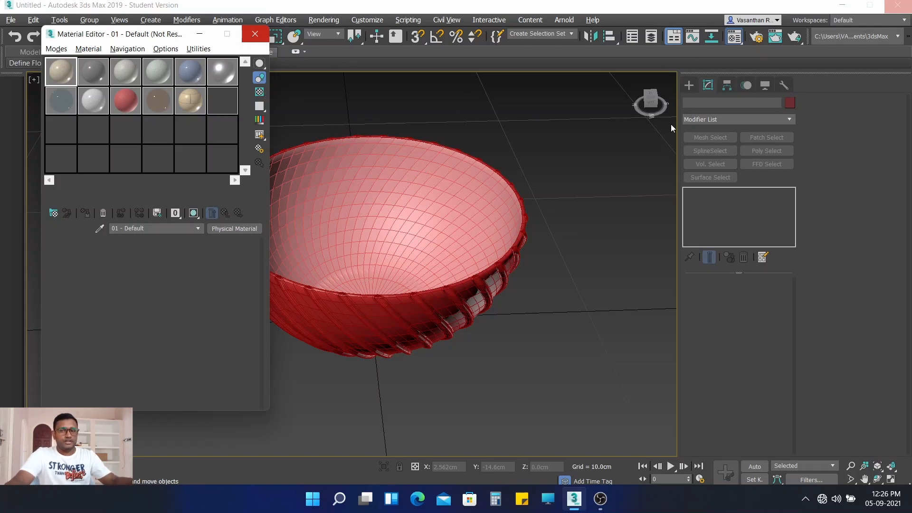
{"action": "key", "text": "m"}
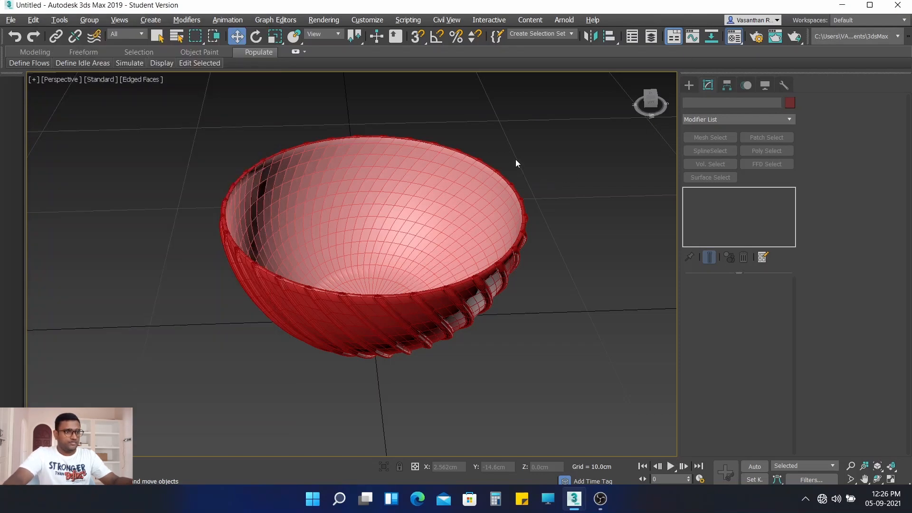
{"action": "key", "text": "m"}
{"action": "key", "text": "m"}
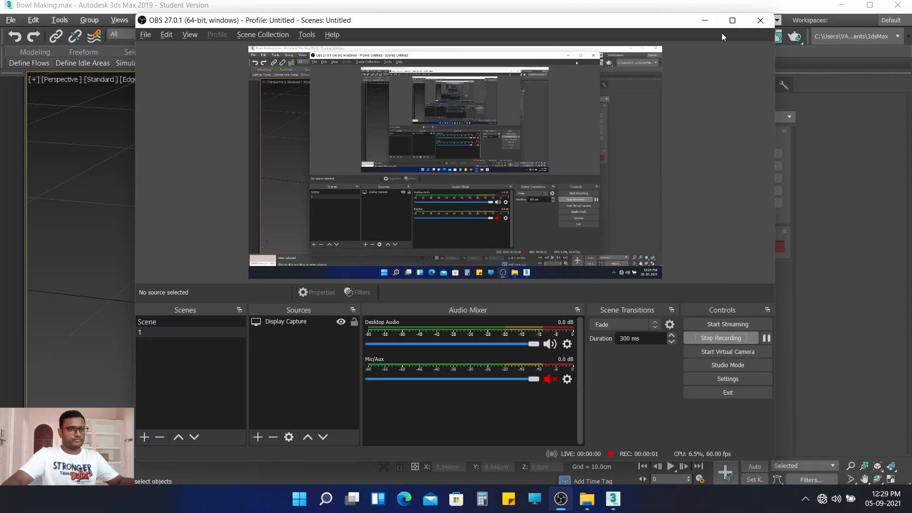
Render the bowl from the Perspective view with the ART Renderer and close the render settings.
{"action": "left_click", "coordinate": [706, 21]}
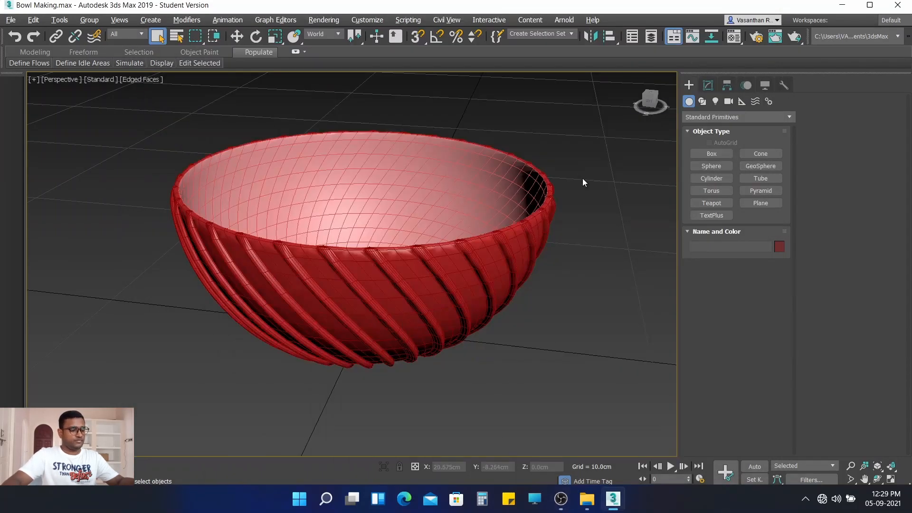
{"action": "mouse_move", "coordinate": [588, 198]}
{"action": "middle_mouse_down", "text": "alt"}
{"action": "mouse_move", "coordinate": [584, 213]}
{"action": "mouse_move", "coordinate": [591, 205]}
{"action": "middle_mouse_up", "text": "alt"}
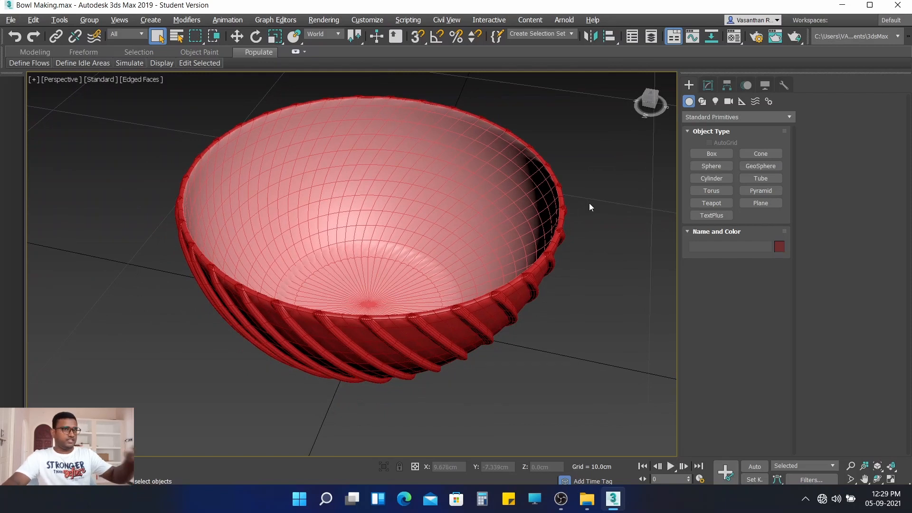
{"action": "mouse_move", "coordinate": [604, 179]}
{"action": "middle_mouse_down", "text": "alt"}
{"action": "mouse_move", "coordinate": [604, 170]}
{"action": "mouse_move", "coordinate": [588, 175]}
{"action": "middle_mouse_up", "text": "alt"}
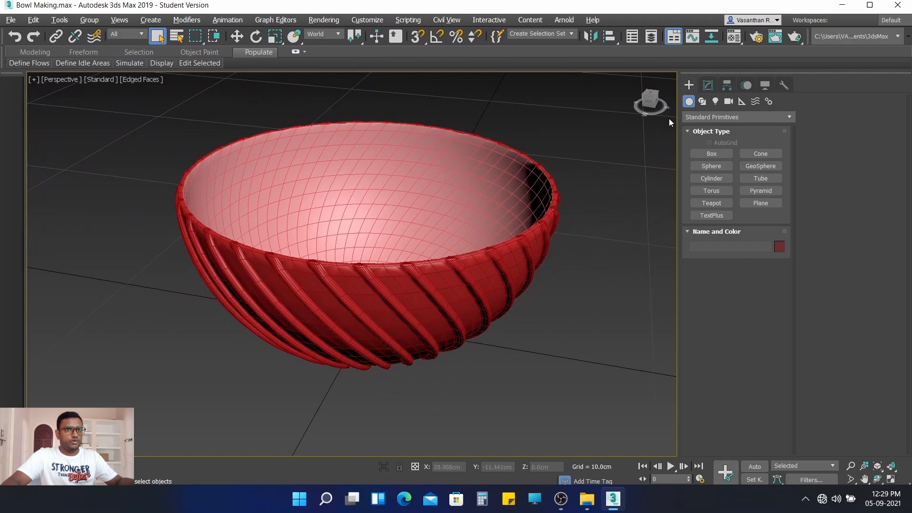
{"action": "left_click", "coordinate": [756, 39]}
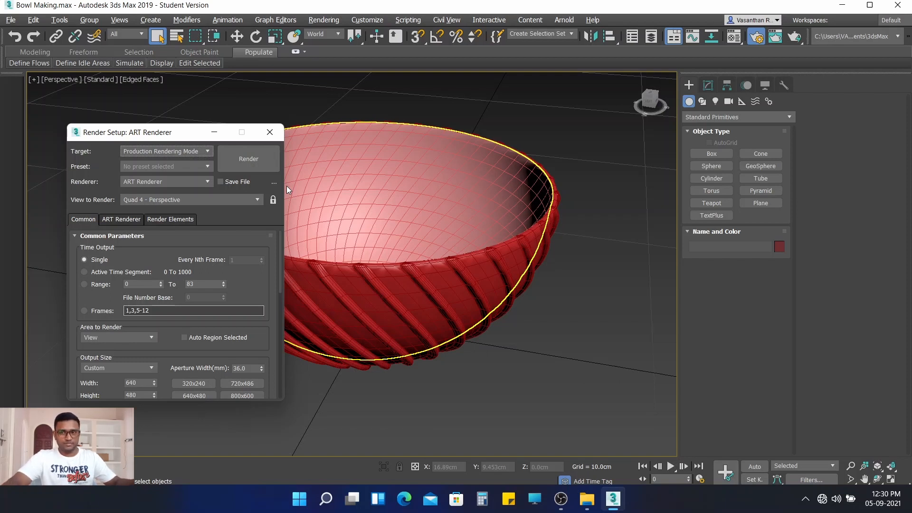
{"action": "left_click", "coordinate": [243, 160]}
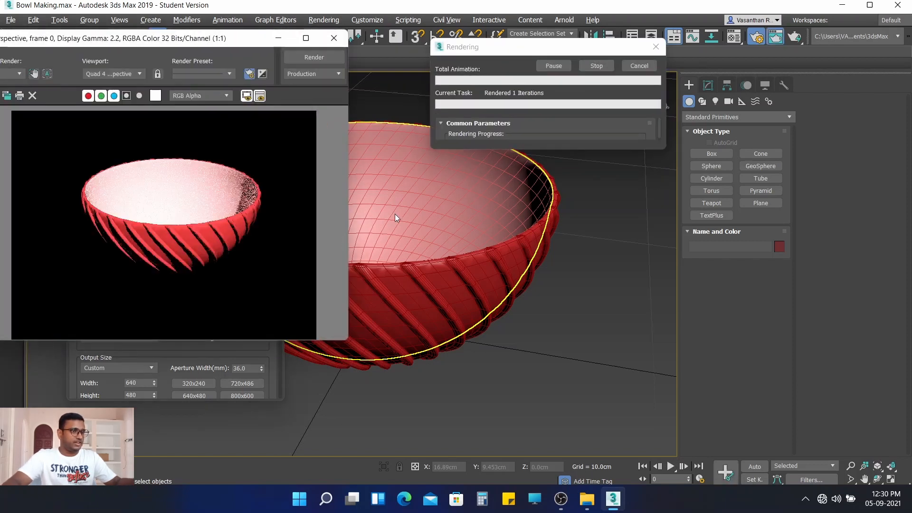
{"action": "left_click", "coordinate": [243, 350]}
{"action": "left_click", "coordinate": [275, 134]}
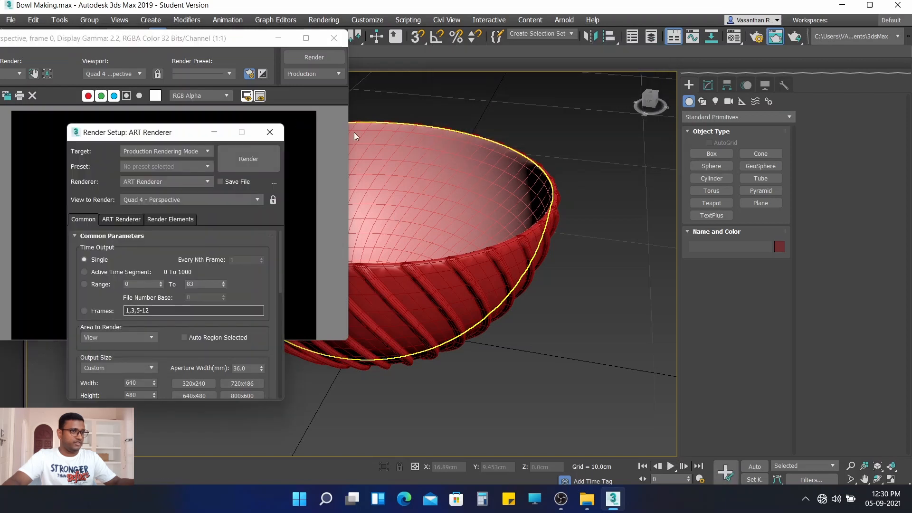
{"action": "scroll", "coordinate": [398, 130], "scroll_direction": "down", "scroll_amount": 5}
{"action": "middle_click_drag", "start_coordinate": [437, 142], "coordinate": [503, 184]}
{"action": "scroll", "coordinate": [503, 184], "scroll_direction": "up", "scroll_amount": 3}
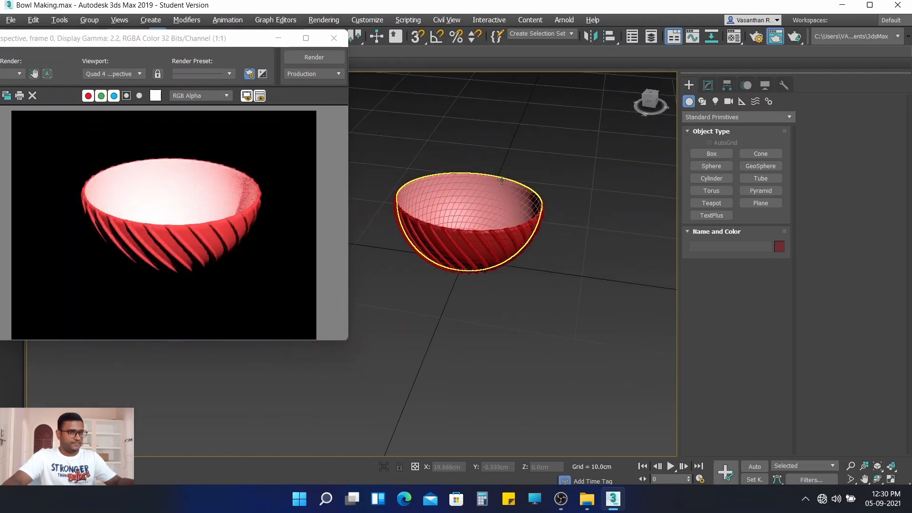
{"action": "middle_click_drag", "start_coordinate": [538, 124], "coordinate": [529, 162], "text": "alt"}
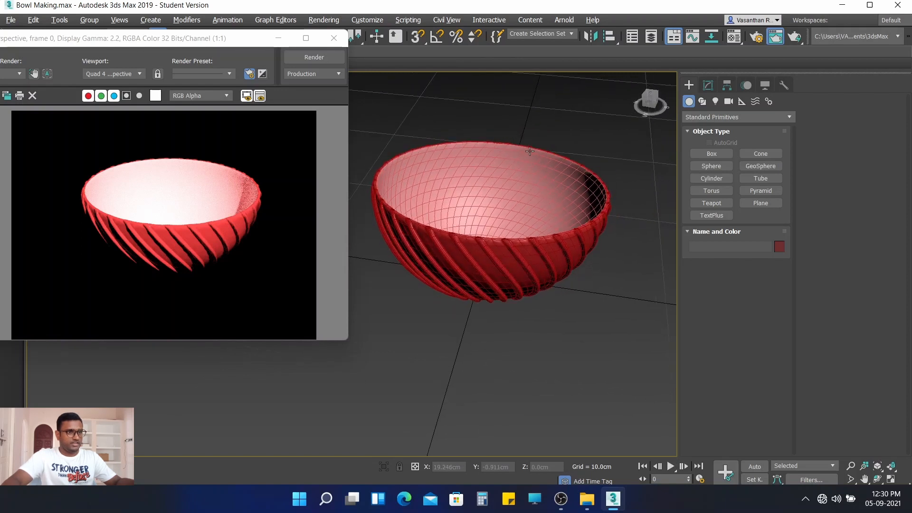
{"action": "scroll", "coordinate": [525, 132], "scroll_direction": "up", "scroll_amount": 4}
{"action": "scroll", "coordinate": [541, 131], "scroll_direction": "down", "scroll_amount": 5}
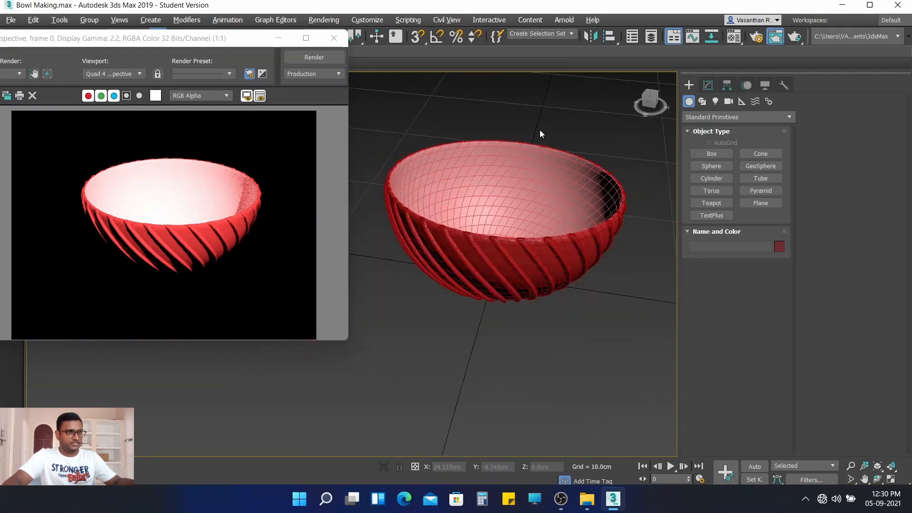